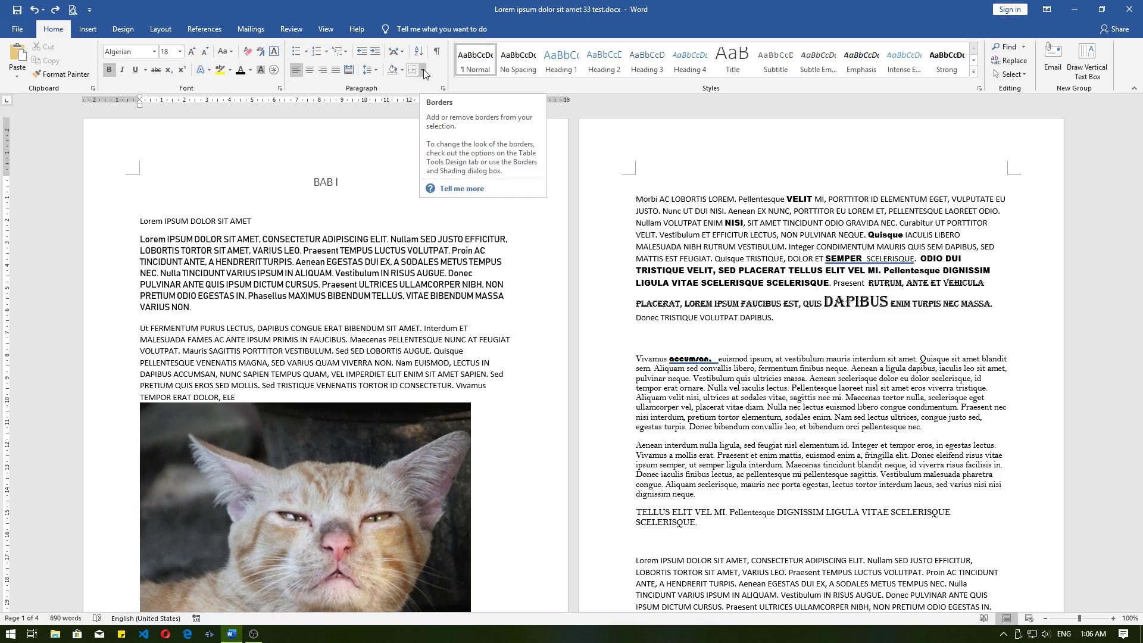
Step: In Borders and Shading, preview the Shadow, 3-D and Custom page borders, then choose Box
{"action": "left_click", "coordinate": [423, 69]}
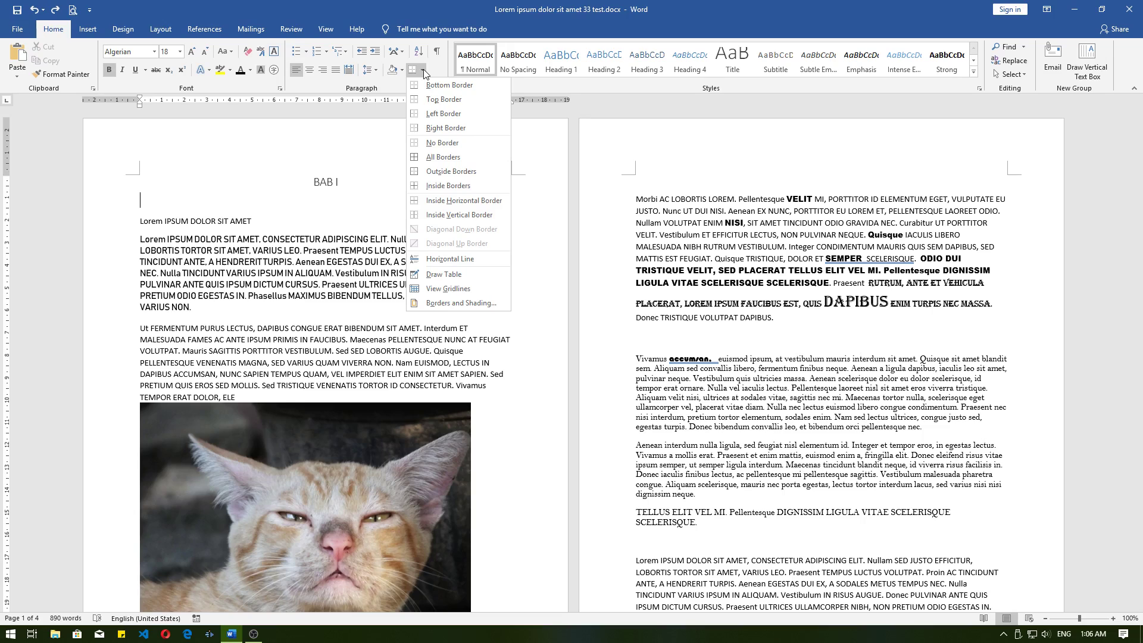
{"action": "left_click", "coordinate": [449, 303]}
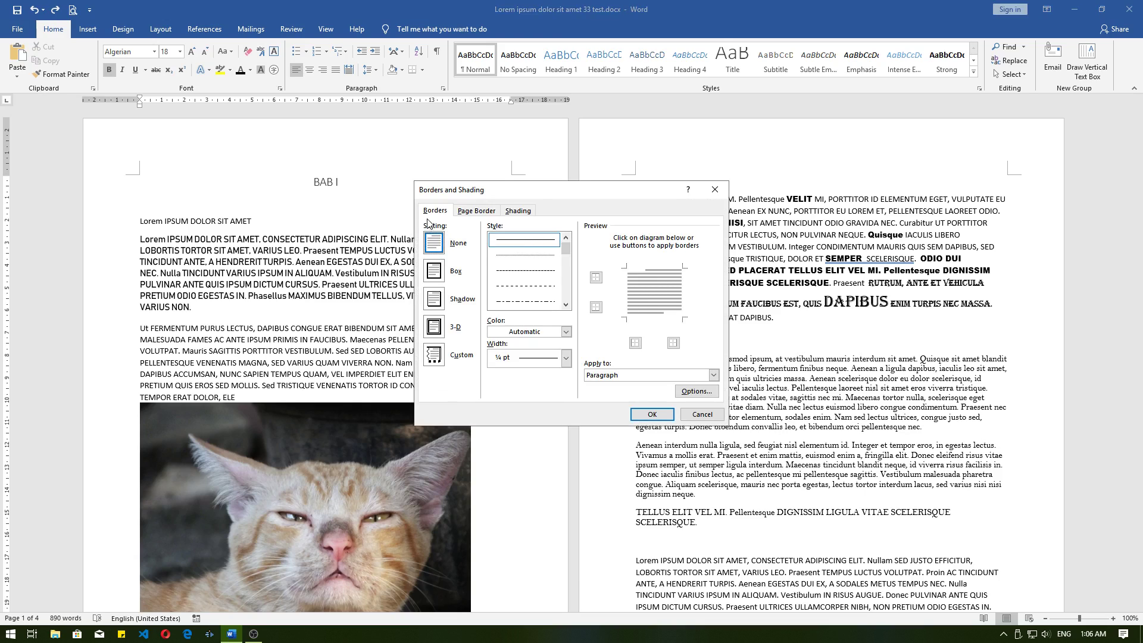
{"action": "left_click", "coordinate": [477, 212]}
{"action": "left_click", "coordinate": [438, 211]}
{"action": "left_click", "coordinate": [466, 210]}
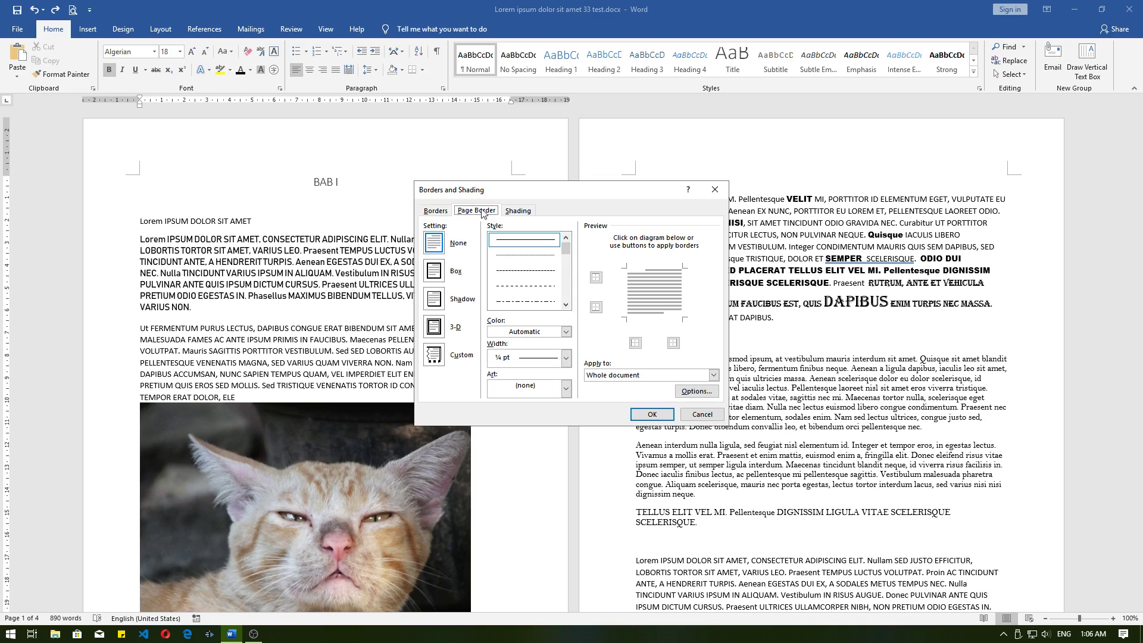
{"action": "left_click", "coordinate": [436, 275]}
{"action": "left_click", "coordinate": [435, 302]}
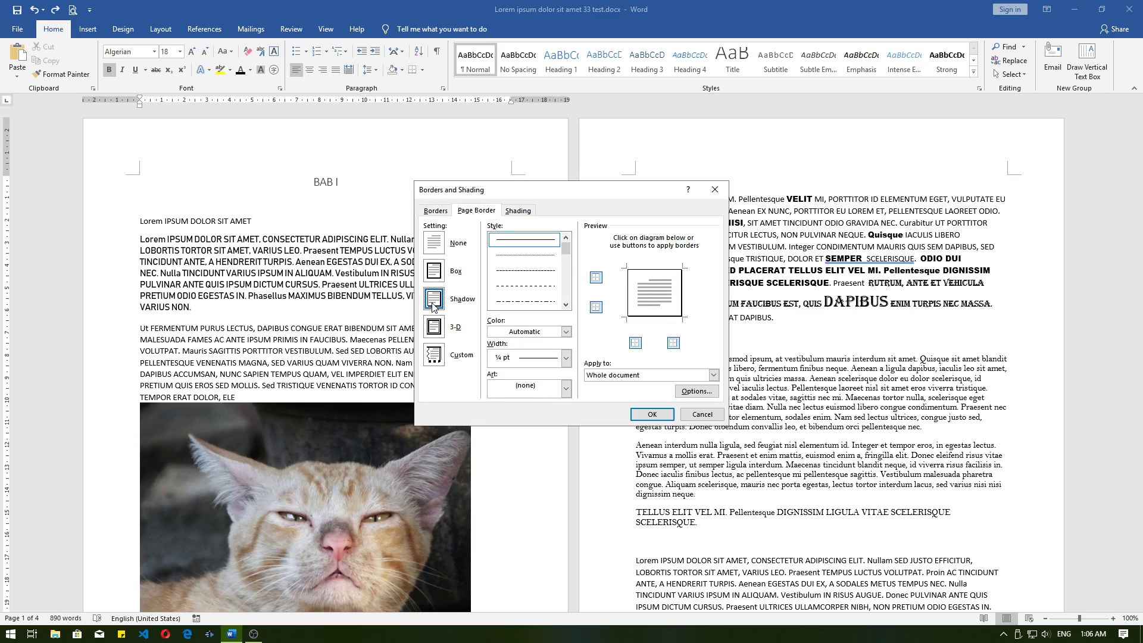
{"action": "left_click", "coordinate": [439, 331]}
{"action": "left_click", "coordinate": [434, 356]}
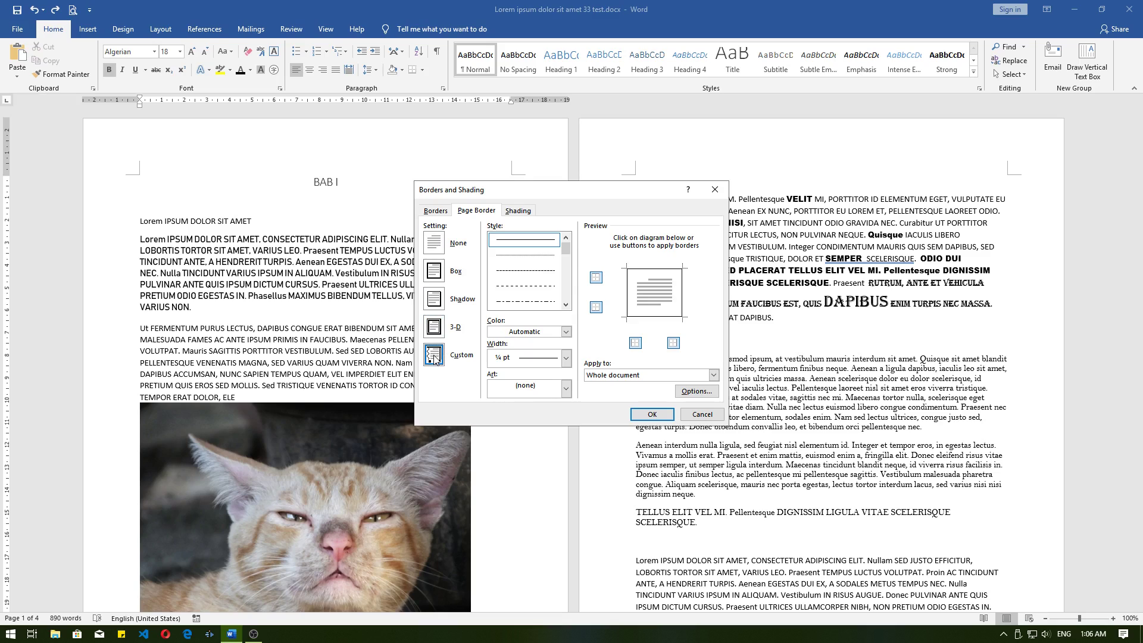
{"action": "left_click", "coordinate": [434, 271]}
Step: Give the box page border a multi-line style, blue colour and 3 pt width for the whole document
{"action": "left_click_drag", "start_coordinate": [565, 248], "coordinate": [567, 274]}
{"action": "left_click", "coordinate": [544, 300]}
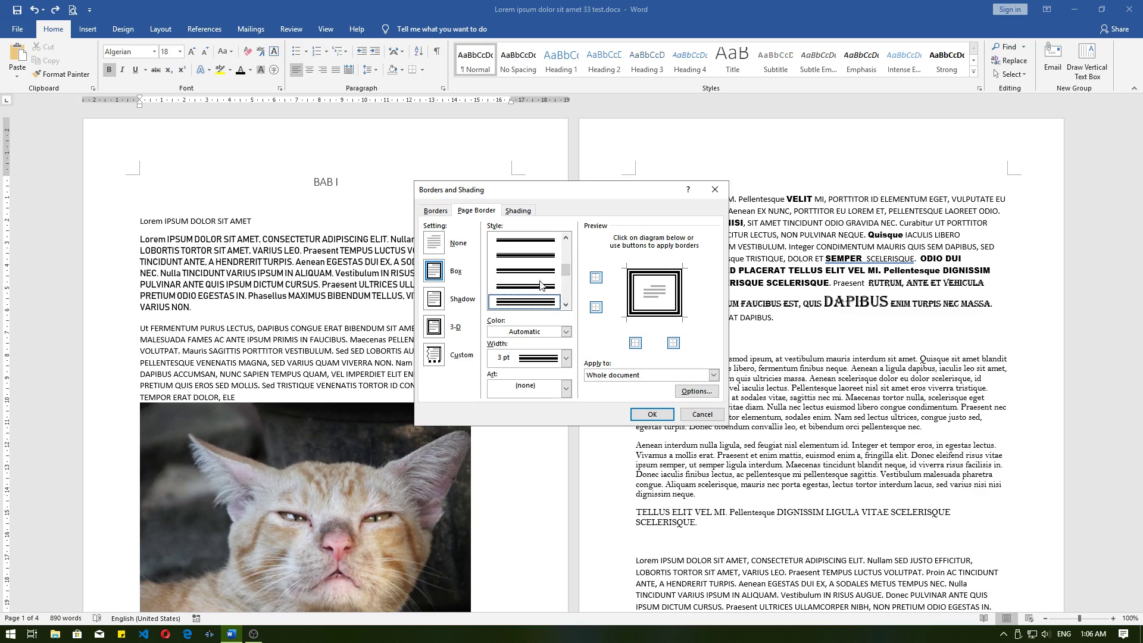
{"action": "left_click", "coordinate": [566, 331]}
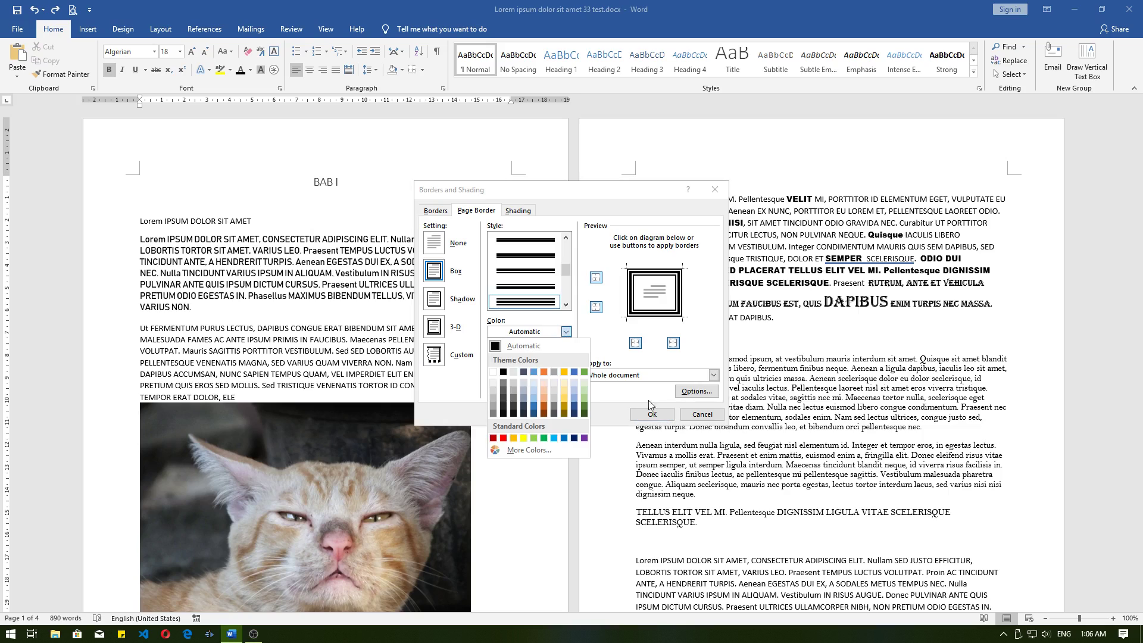
{"action": "left_click", "coordinate": [533, 372]}
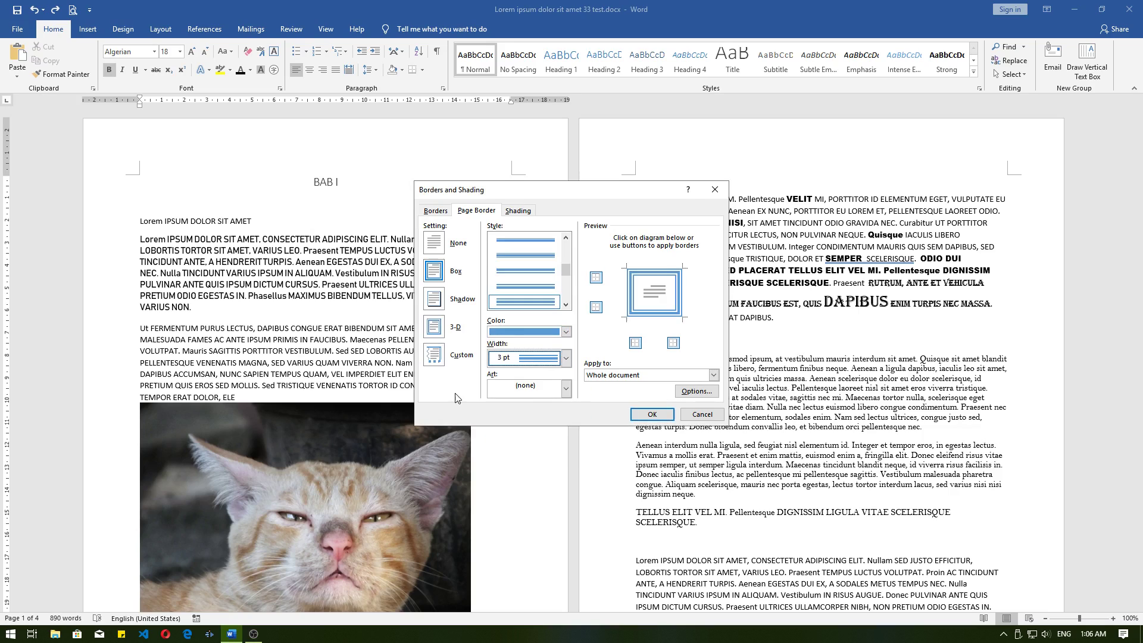
{"action": "left_click", "coordinate": [544, 360]}
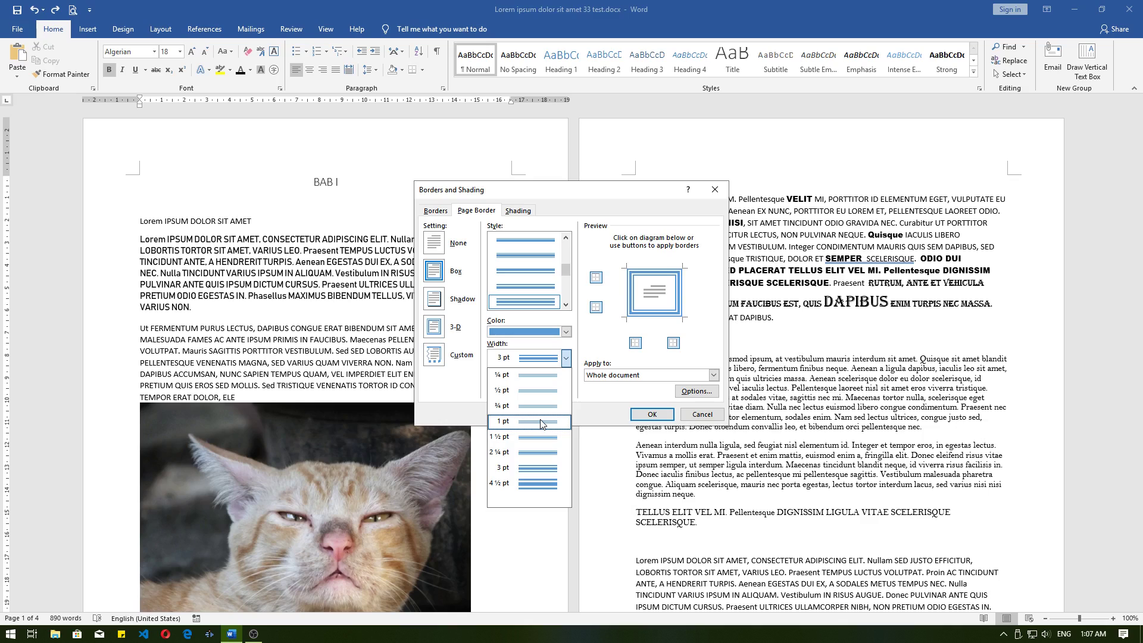
{"action": "left_click", "coordinate": [544, 471]}
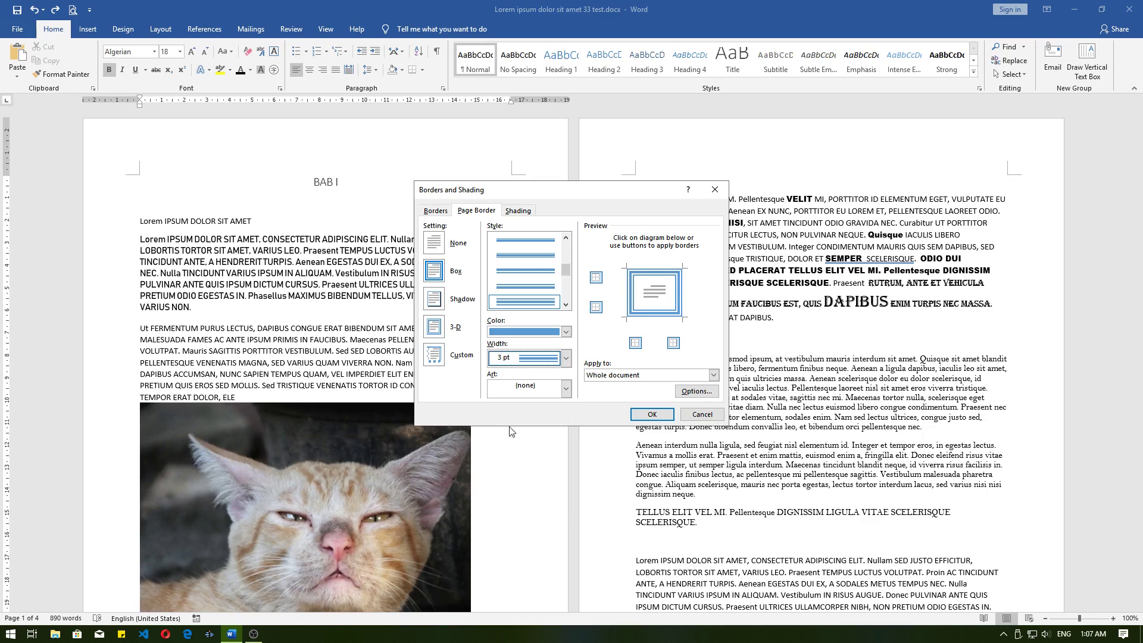
{"action": "left_click", "coordinate": [659, 413]}
{"action": "scroll", "coordinate": [658, 411], "scroll_direction": "down", "scroll_amount": 2}
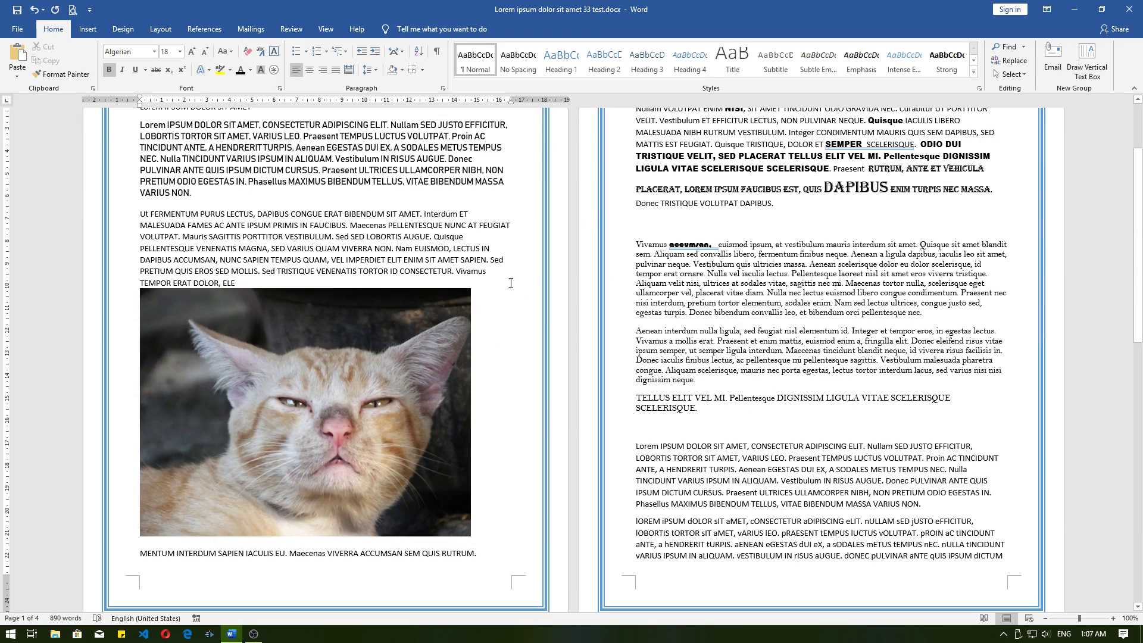
{"action": "scroll", "coordinate": [309, 311], "scroll_direction": "up", "scroll_amount": 2}
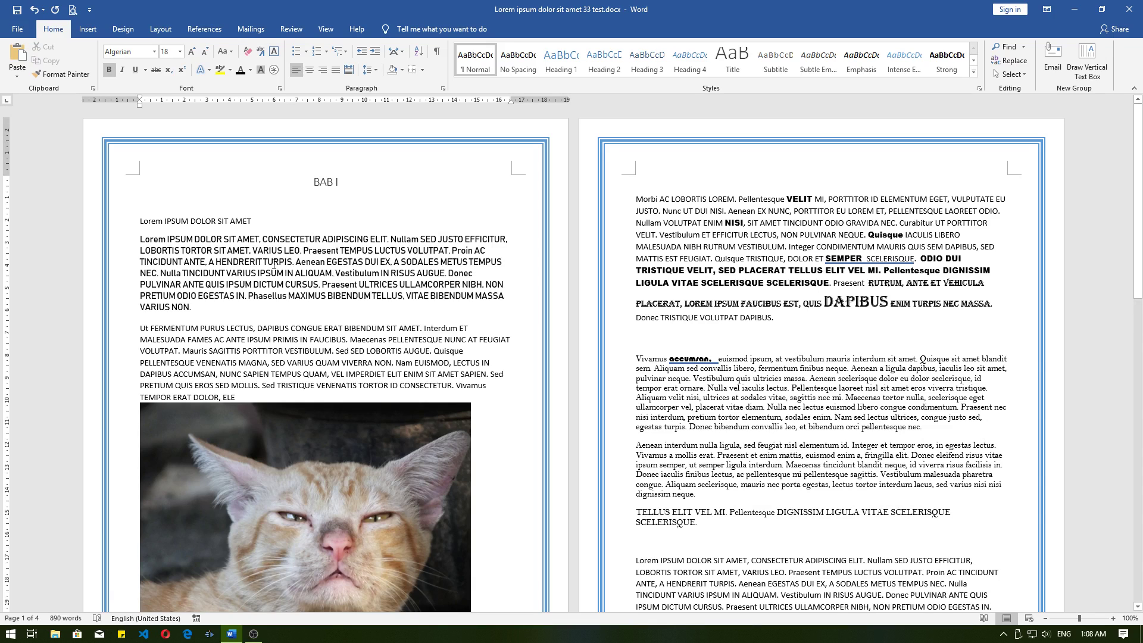
{"action": "left_click", "coordinate": [422, 69]}
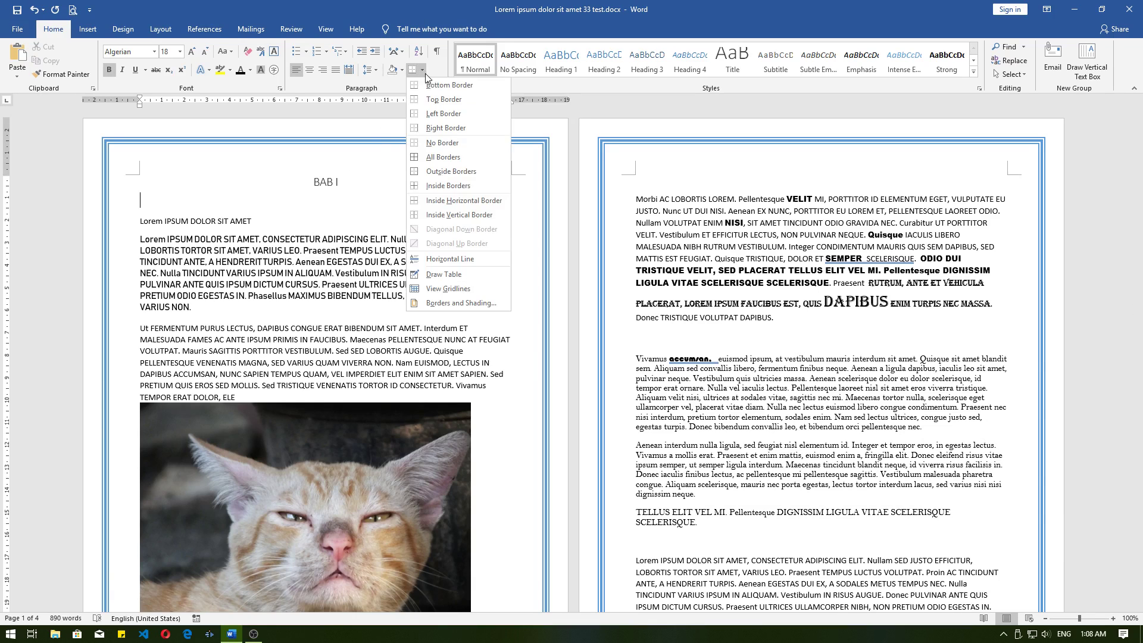
Step: Pick the bracket-style design from the Page Border Art list
{"action": "left_click", "coordinate": [423, 305]}
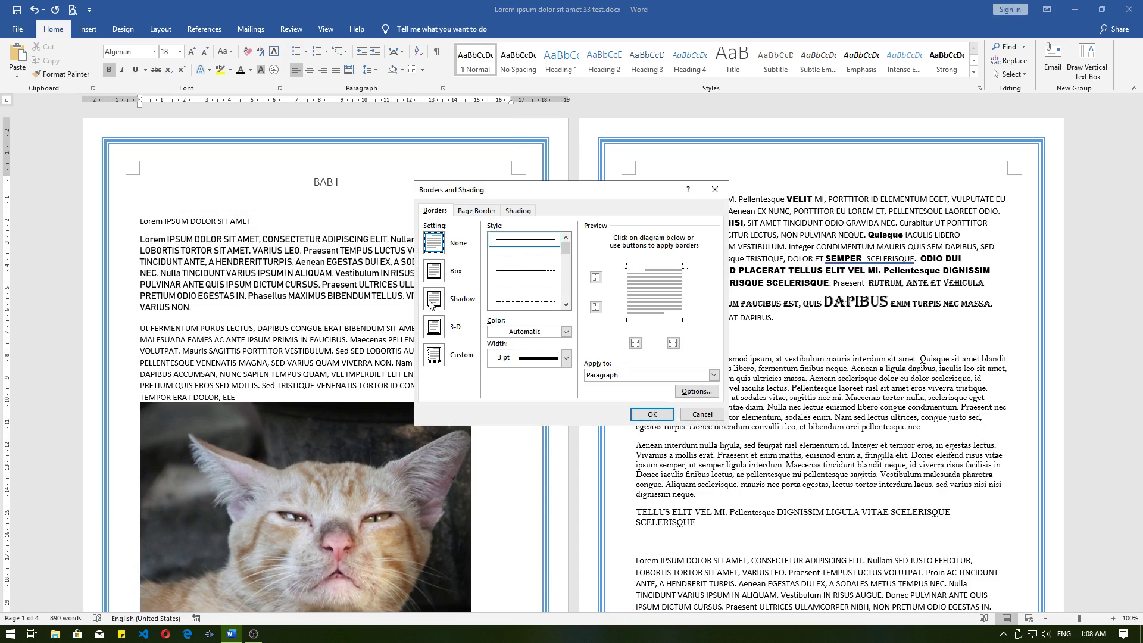
{"action": "left_click", "coordinate": [476, 211]}
{"action": "left_click", "coordinate": [512, 386]}
{"action": "left_click", "coordinate": [513, 386]}
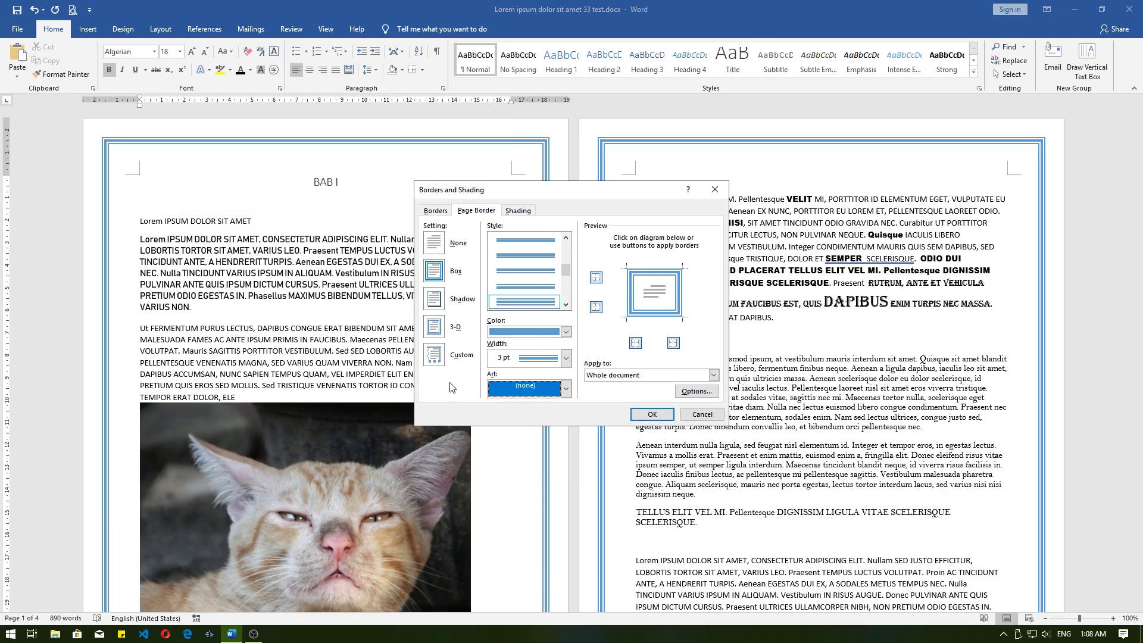
{"action": "left_click", "coordinate": [513, 386]}
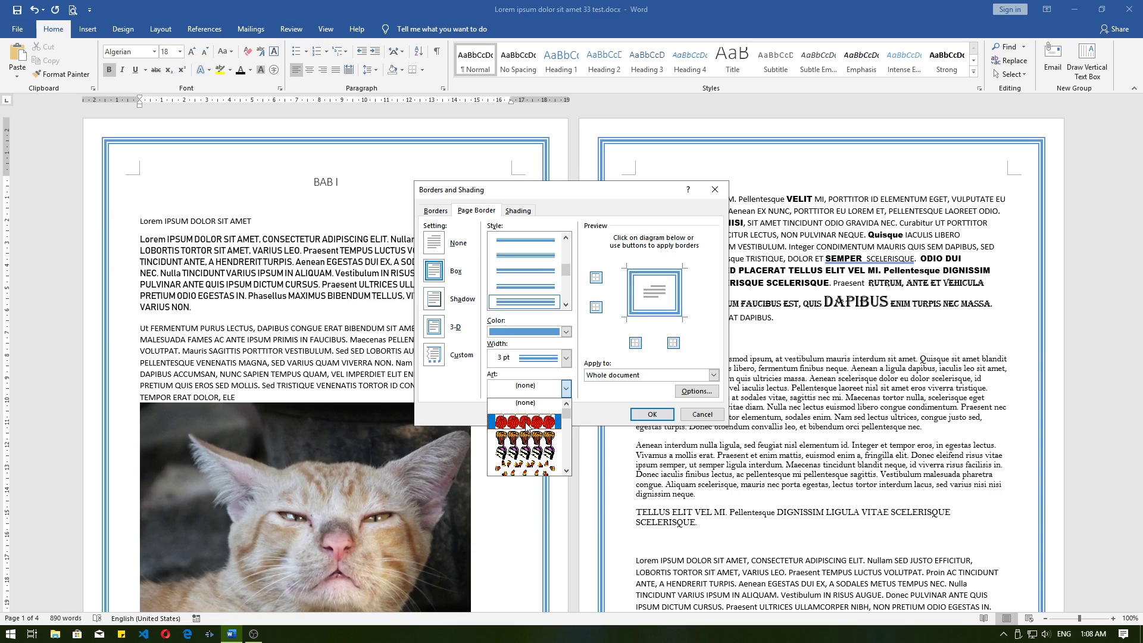
{"action": "scroll", "coordinate": [526, 427], "scroll_direction": "down", "scroll_amount": 10}
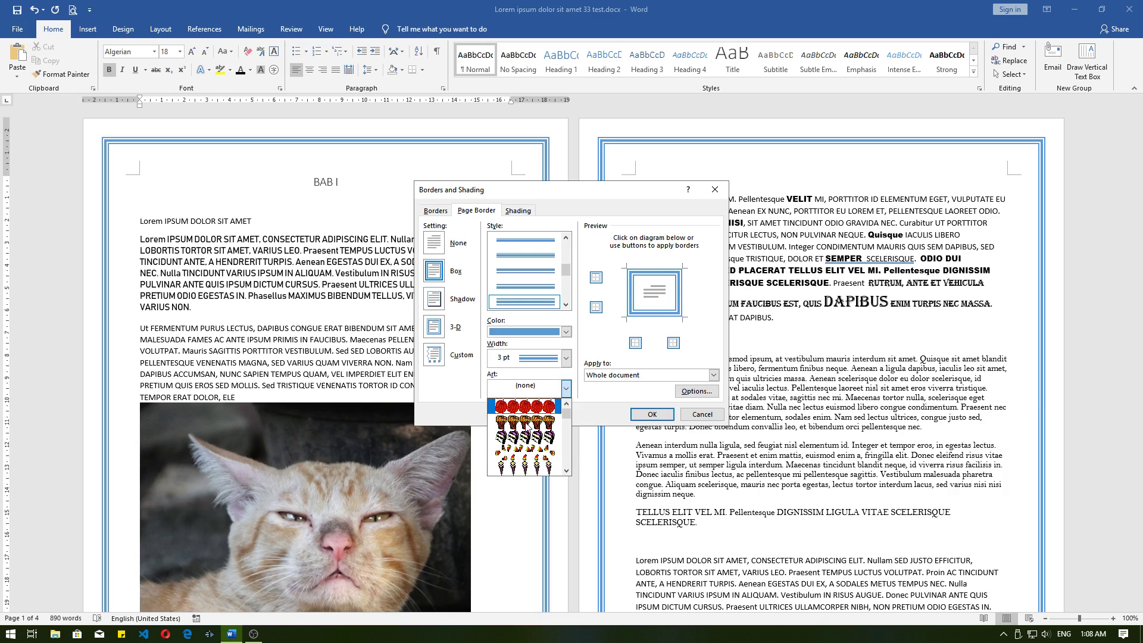
{"action": "scroll", "coordinate": [526, 427], "scroll_direction": "down", "scroll_amount": 10}
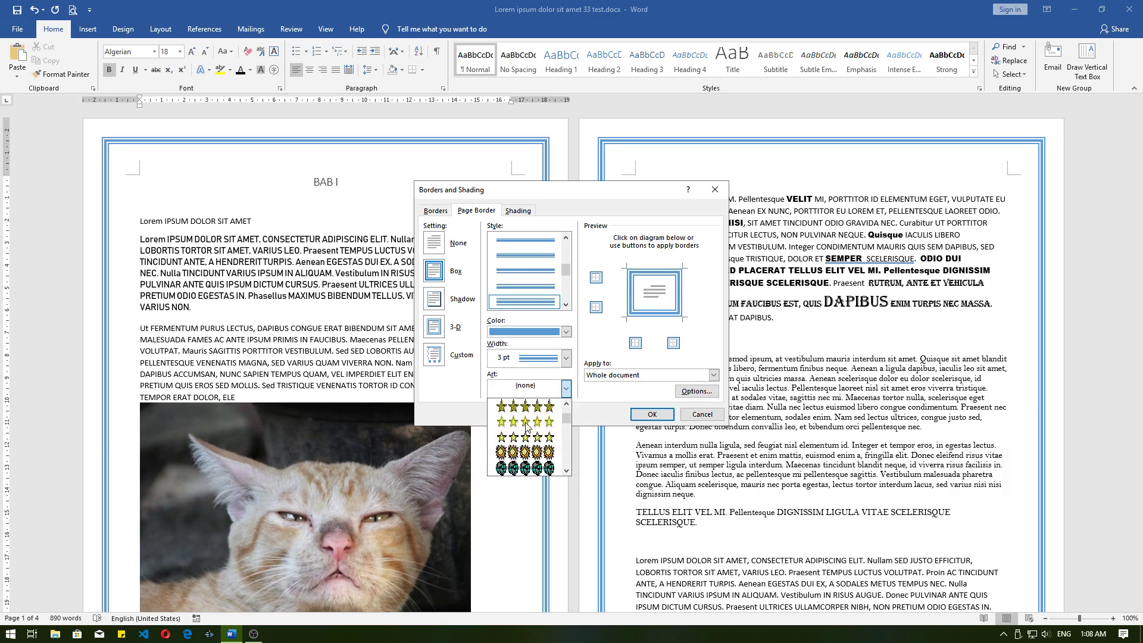
{"action": "scroll", "coordinate": [527, 427], "scroll_direction": "down", "scroll_amount": 10}
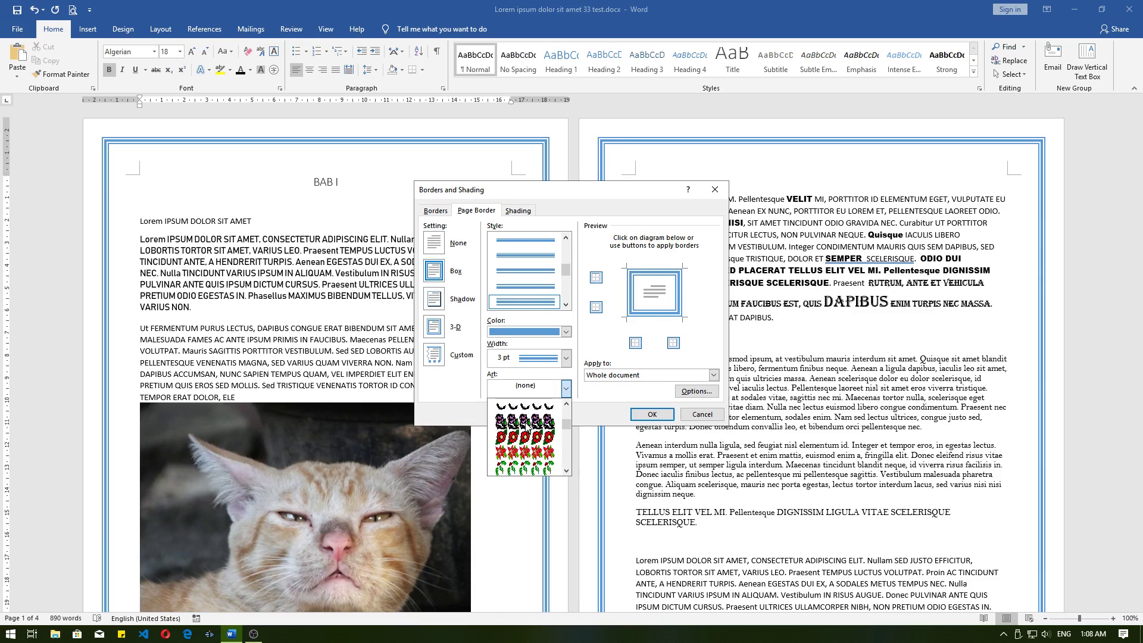
{"action": "scroll", "coordinate": [526, 425], "scroll_direction": "down", "scroll_amount": 3}
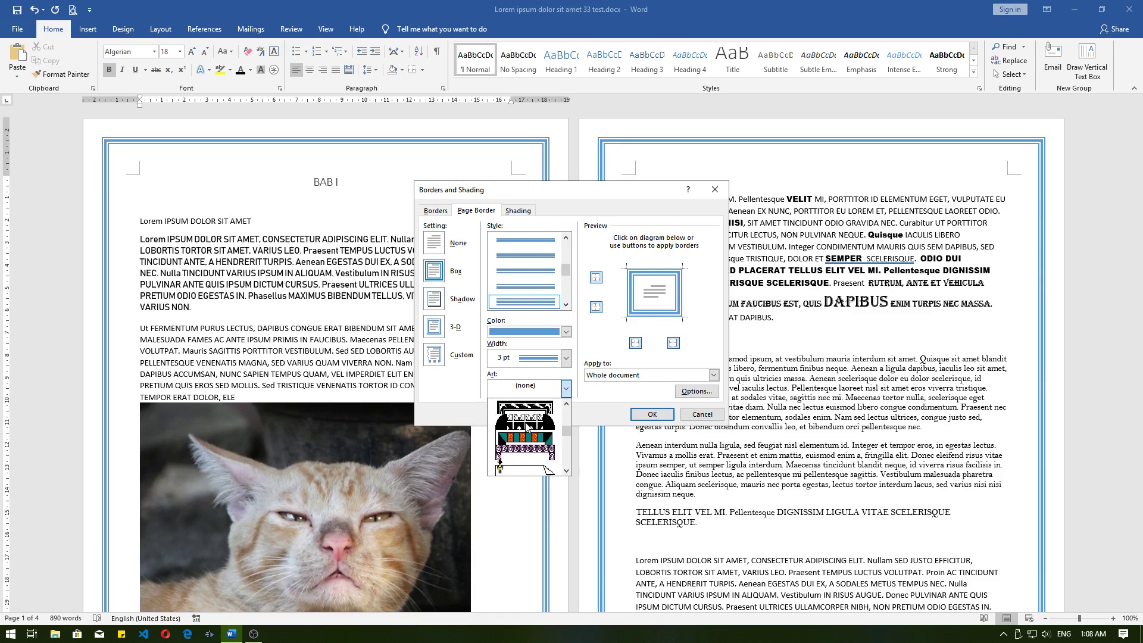
{"action": "scroll", "coordinate": [526, 425], "scroll_direction": "up", "scroll_amount": 3}
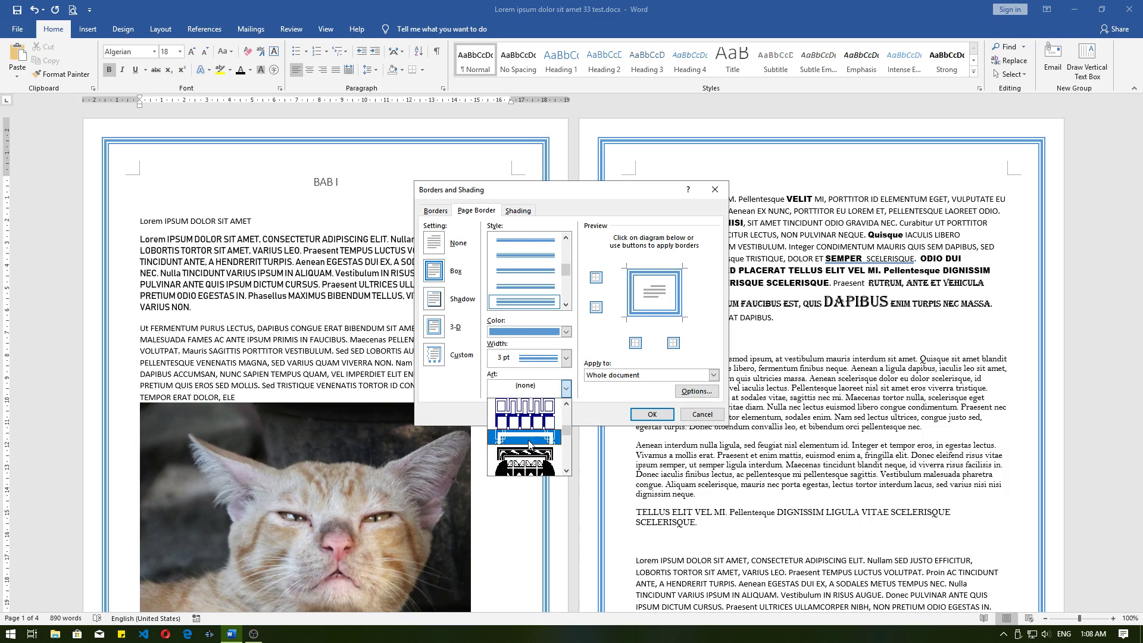
{"action": "left_click", "coordinate": [530, 440]}
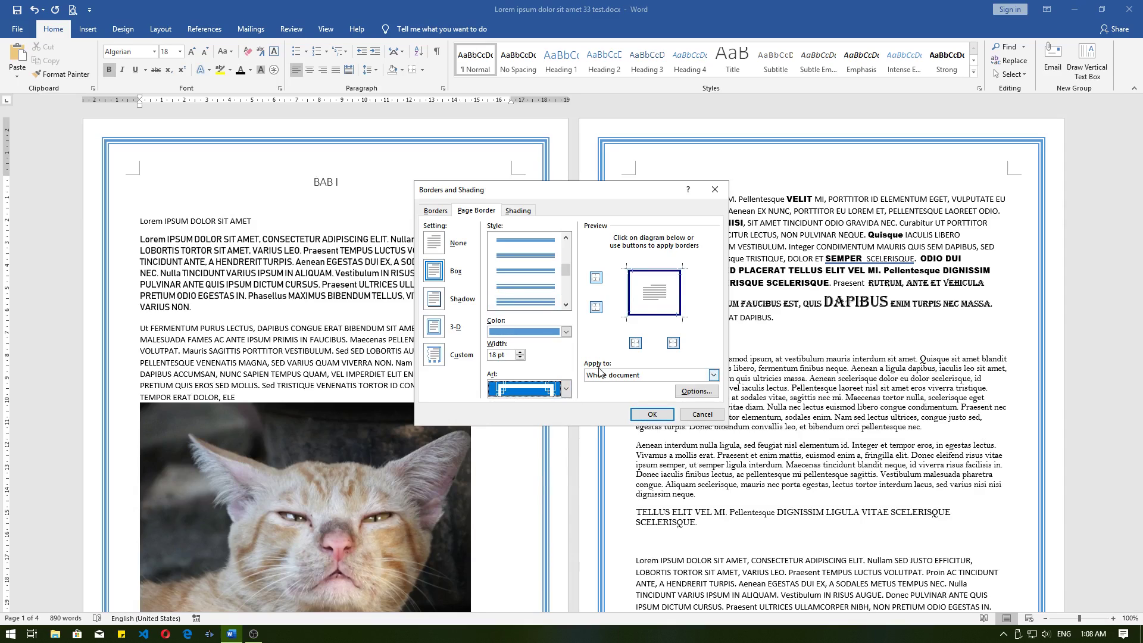
Step: Colour the art border orange and apply it to the pages
{"action": "left_click", "coordinate": [555, 337]}
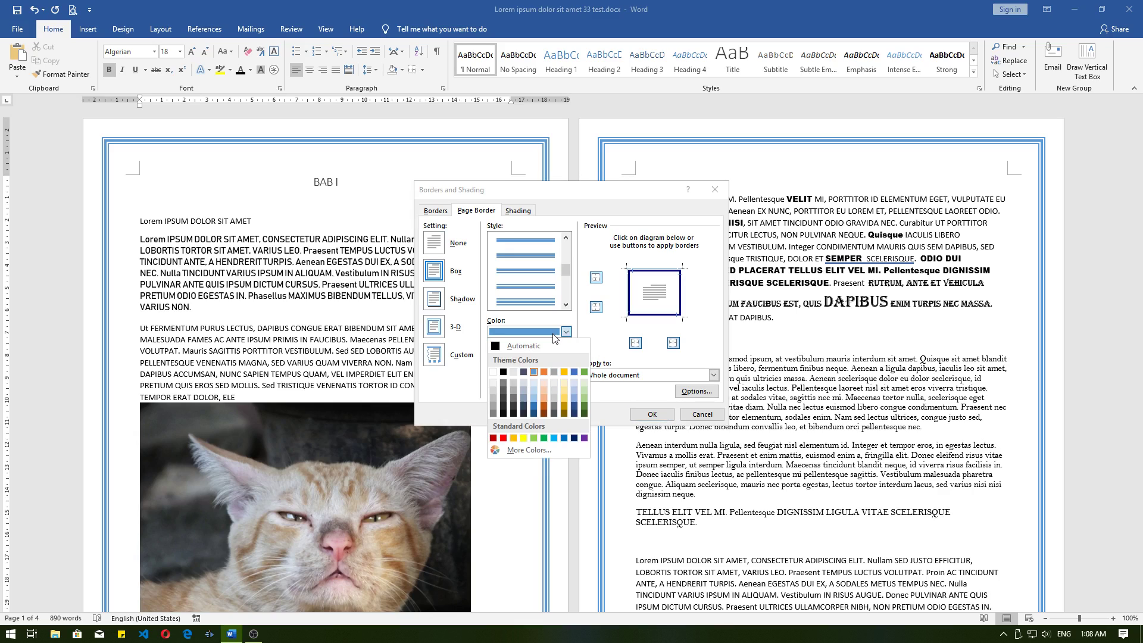
{"action": "left_click", "coordinate": [545, 373]}
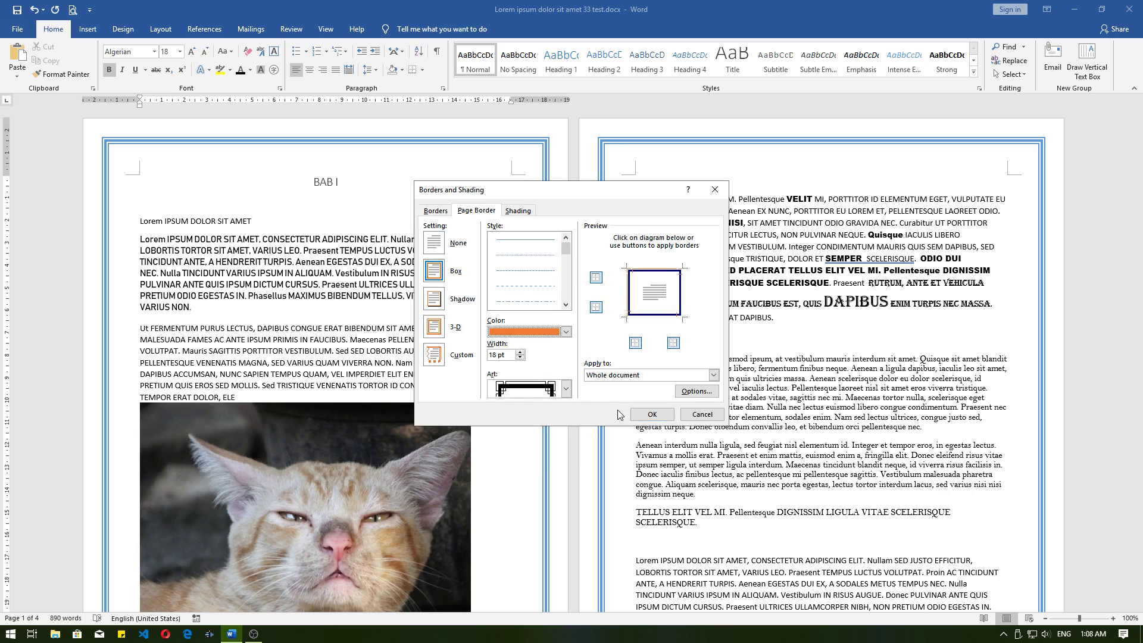
{"action": "left_click", "coordinate": [652, 415]}
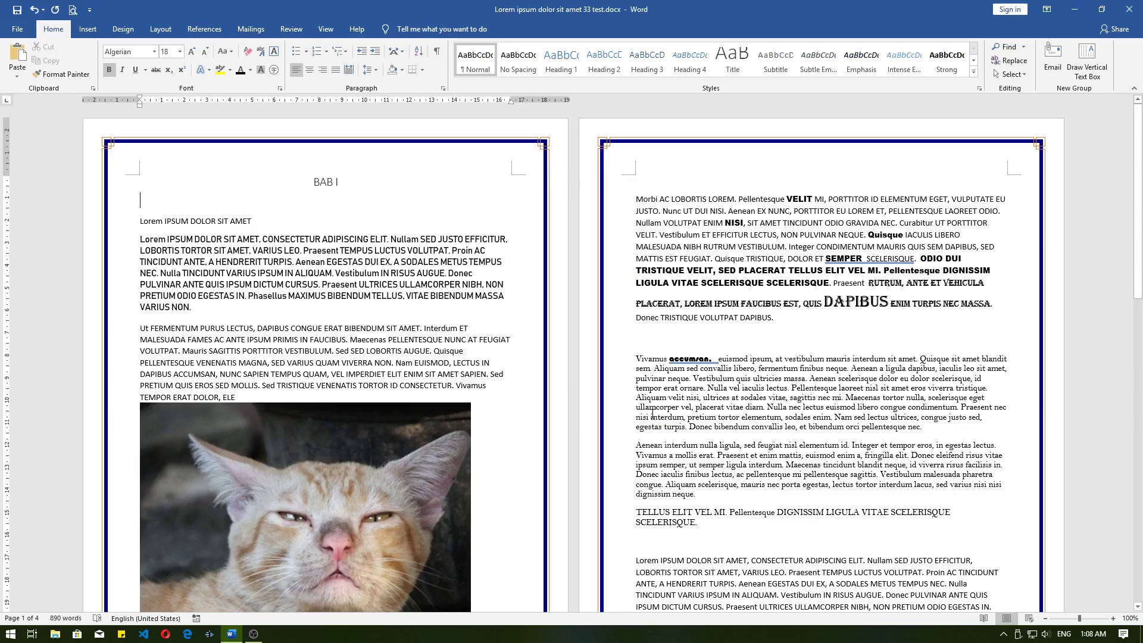
Step: Look over the art-bordered pages from BAB I to the tables, then bring up the Borders list
{"action": "scroll", "coordinate": [653, 413], "scroll_direction": "down", "scroll_amount": 12}
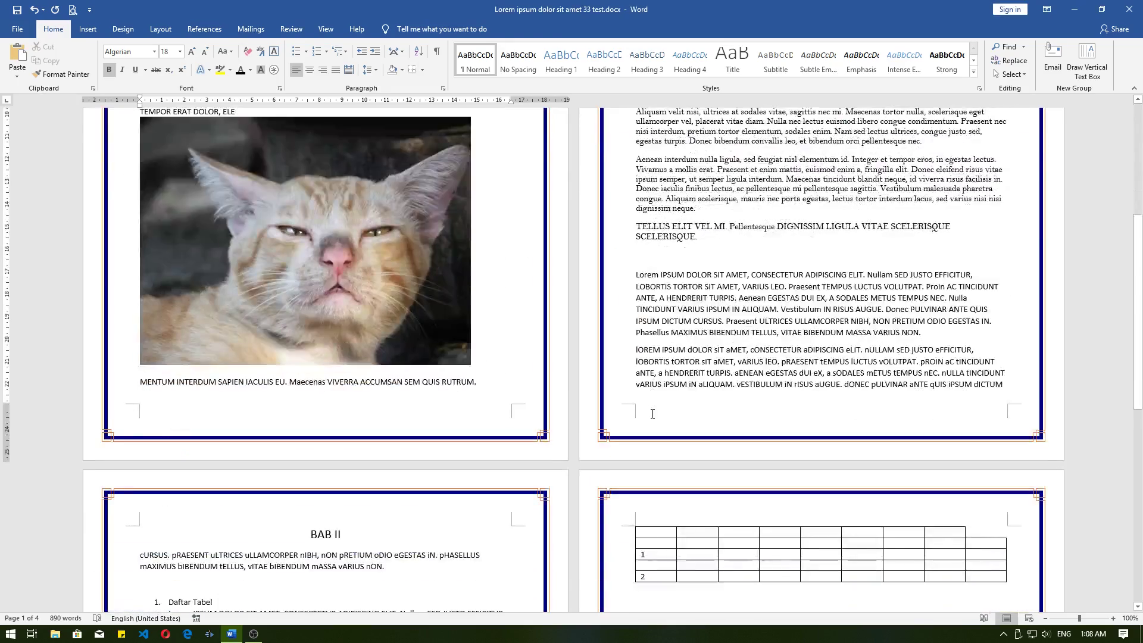
{"action": "scroll", "coordinate": [652, 412], "scroll_direction": "down", "scroll_amount": 3}
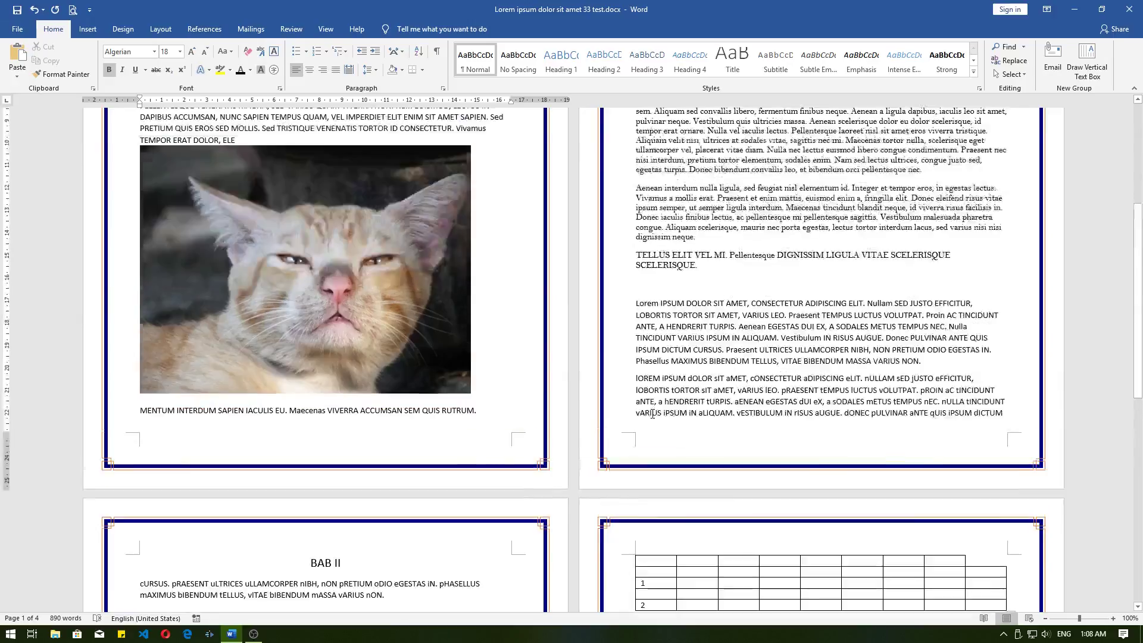
{"action": "scroll", "coordinate": [174, 514], "scroll_direction": "up", "scroll_amount": 6}
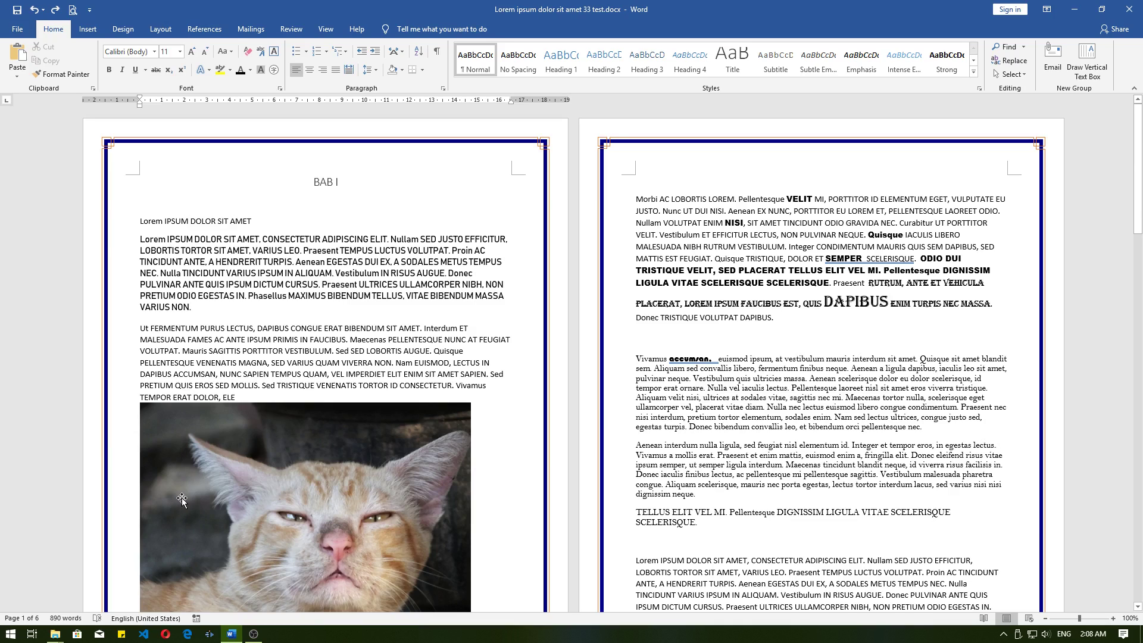
{"action": "scroll", "coordinate": [253, 310], "scroll_direction": "down", "scroll_amount": 10}
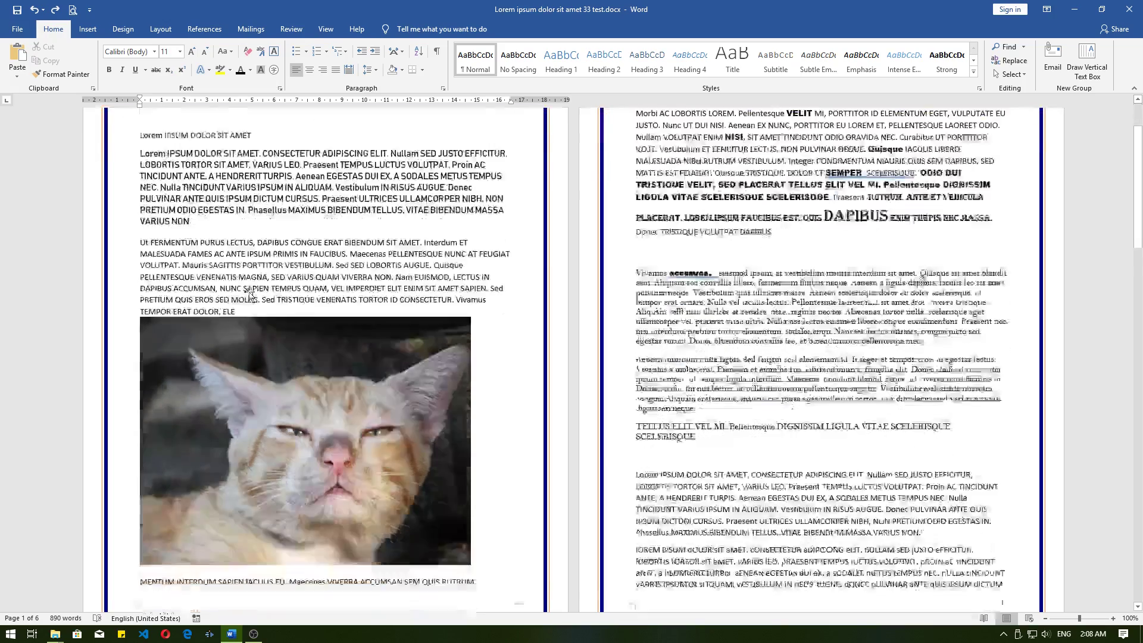
{"action": "scroll", "coordinate": [248, 291], "scroll_direction": "down", "scroll_amount": 10}
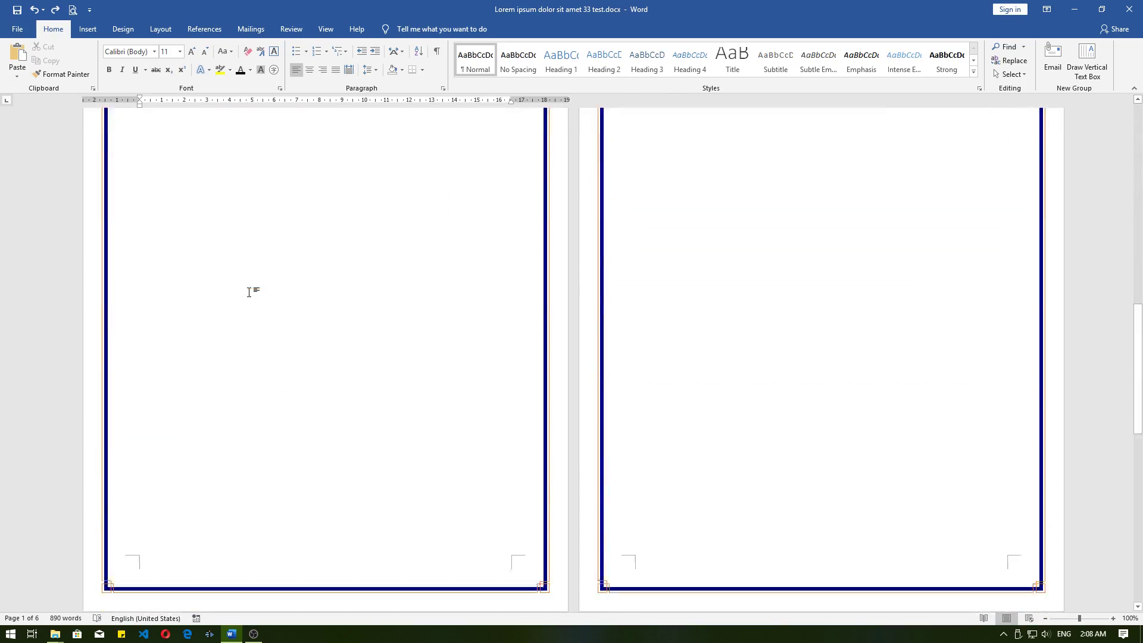
{"action": "scroll", "coordinate": [249, 290], "scroll_direction": "down", "scroll_amount": 5}
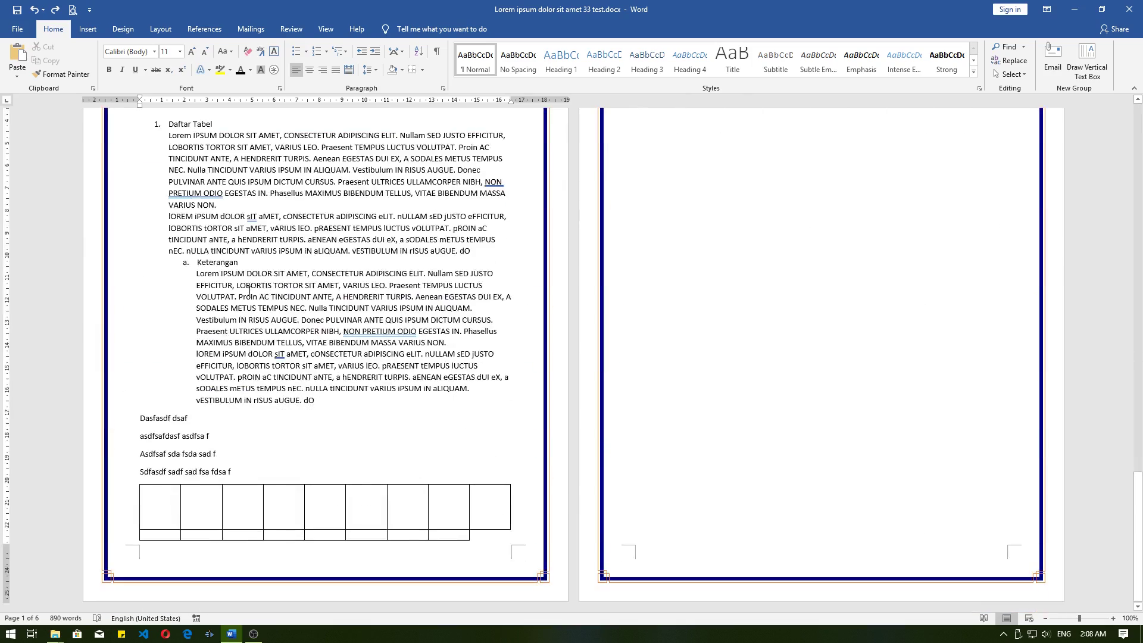
{"action": "scroll", "coordinate": [249, 291], "scroll_direction": "up", "scroll_amount": 20}
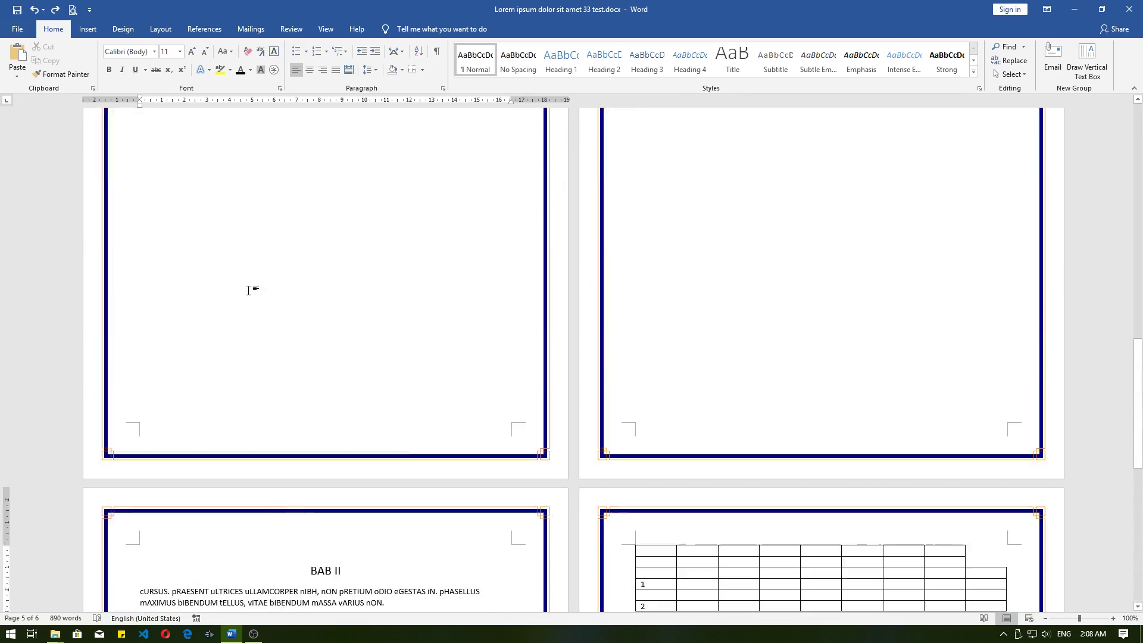
{"action": "scroll", "coordinate": [248, 291], "scroll_direction": "up", "scroll_amount": 15}
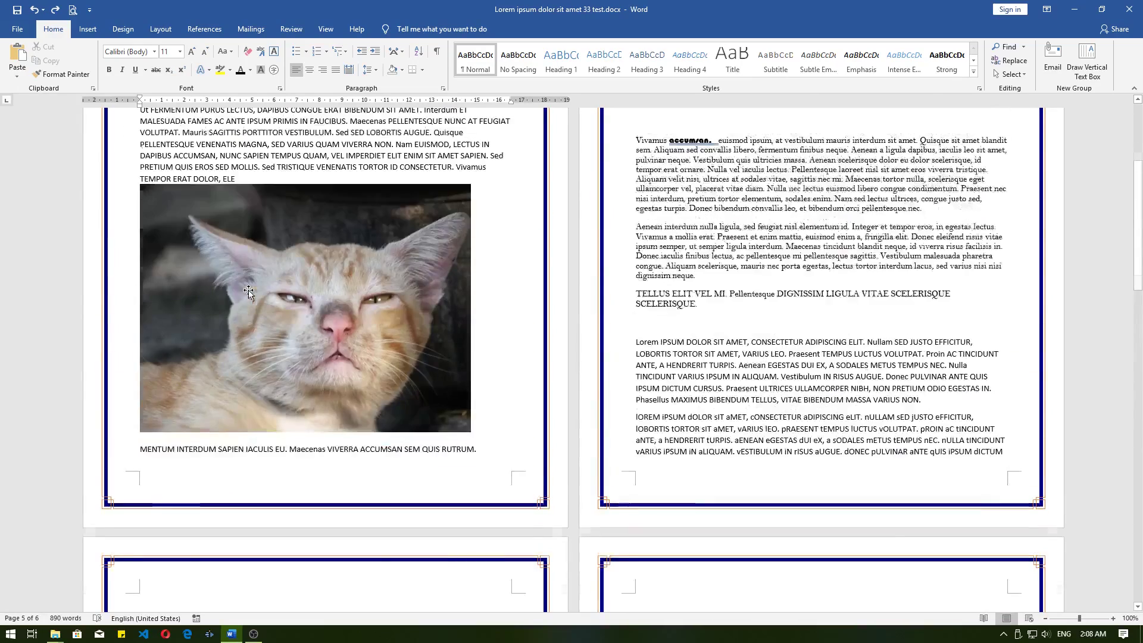
{"action": "scroll", "coordinate": [249, 290], "scroll_direction": "up", "scroll_amount": 2}
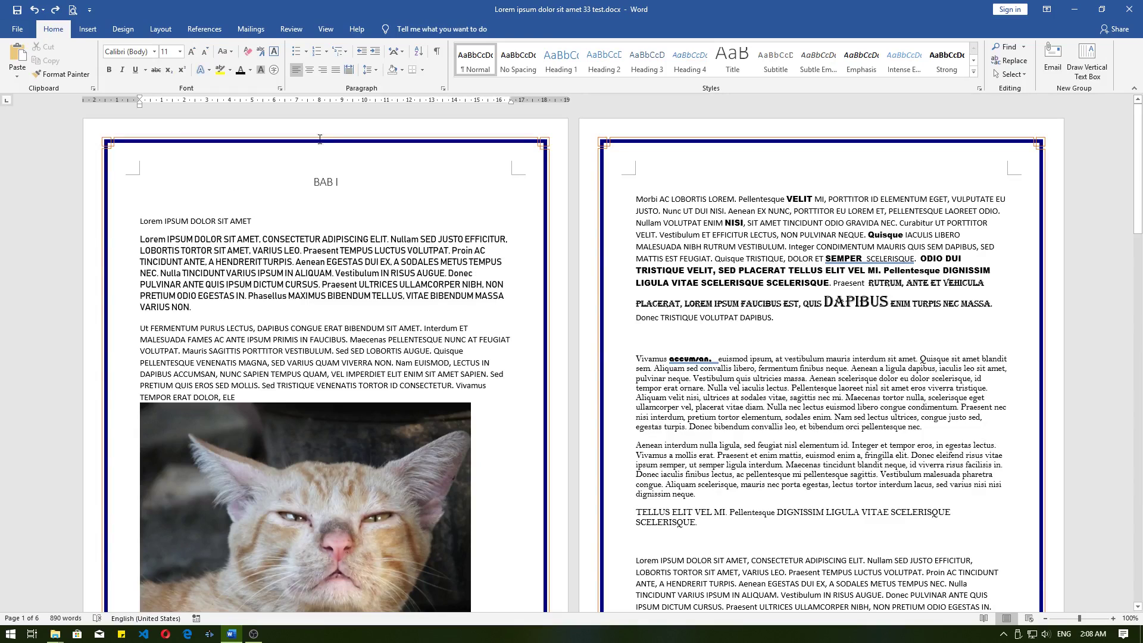
{"action": "left_click", "coordinate": [422, 71]}
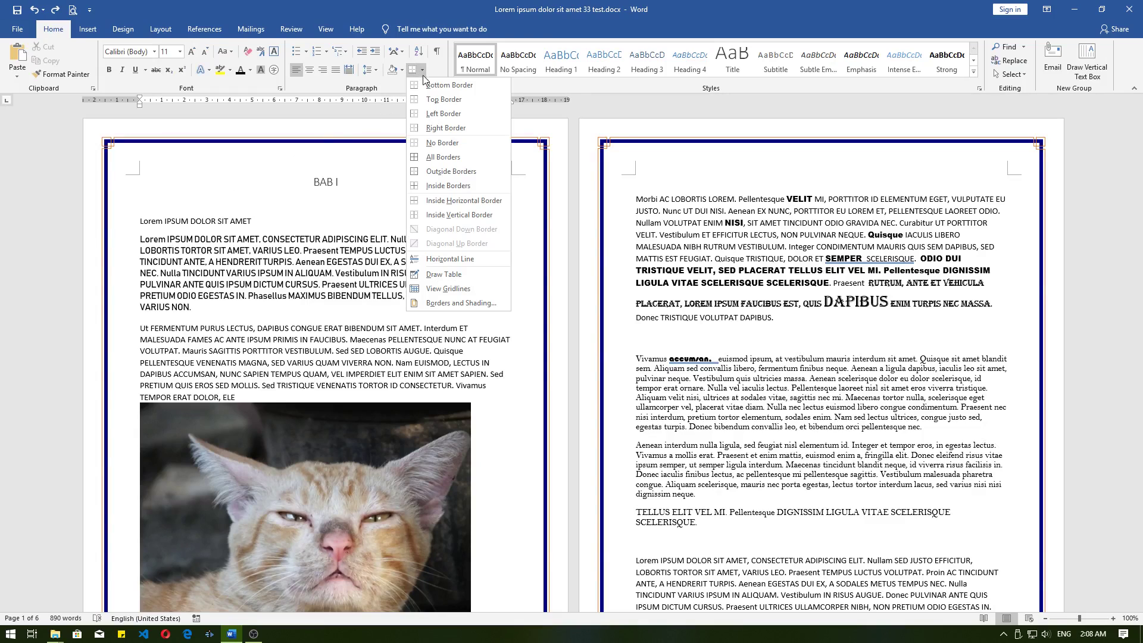
Step: Change the orange 18 pt art border's Apply to setting from Whole document to This section
{"action": "left_click", "coordinate": [440, 305]}
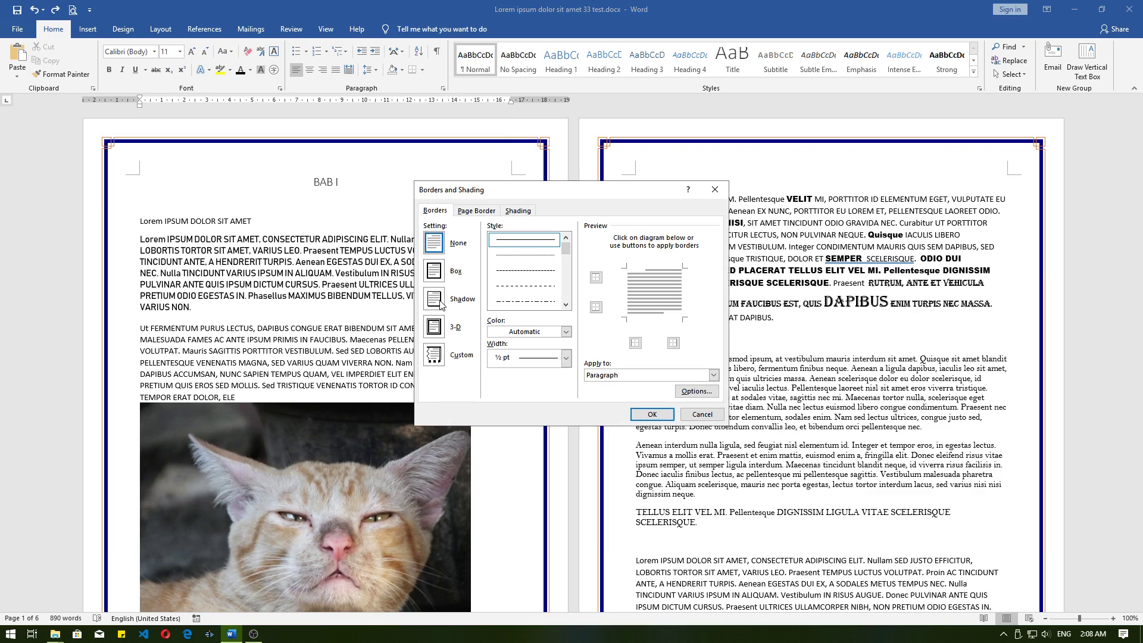
{"action": "left_click", "coordinate": [473, 211]}
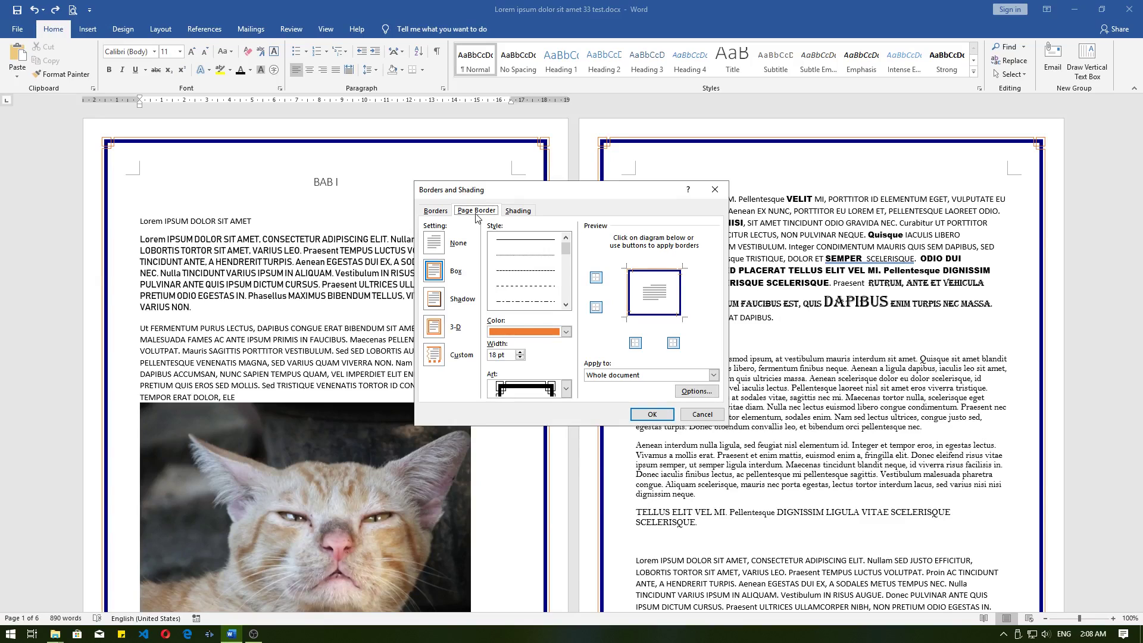
{"action": "left_click", "coordinate": [613, 375]}
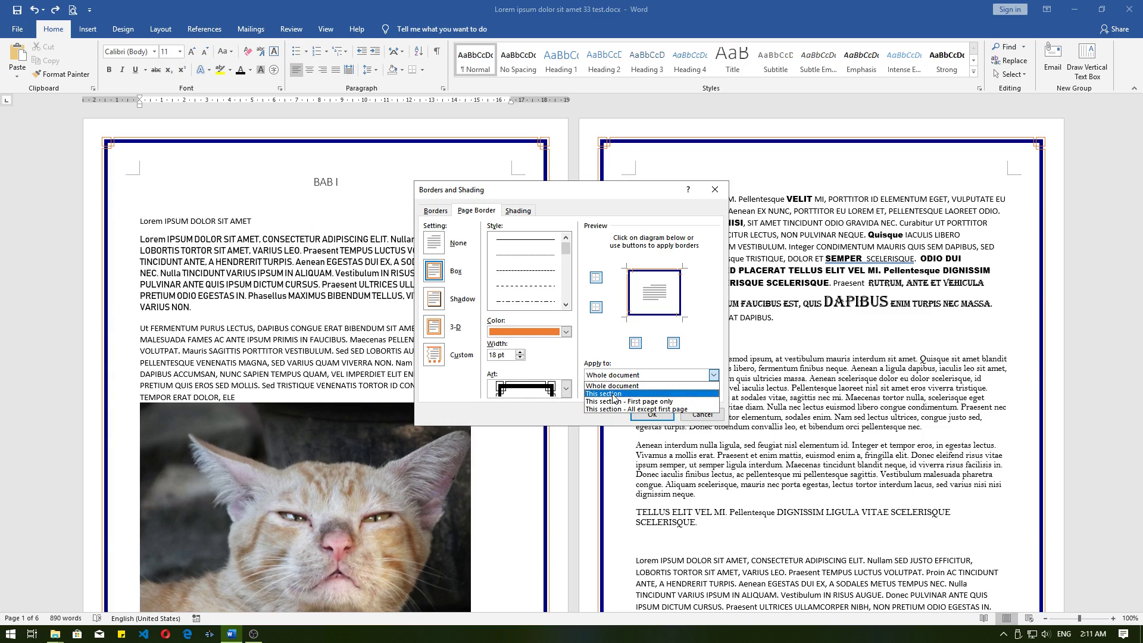
{"action": "left_click", "coordinate": [613, 396]}
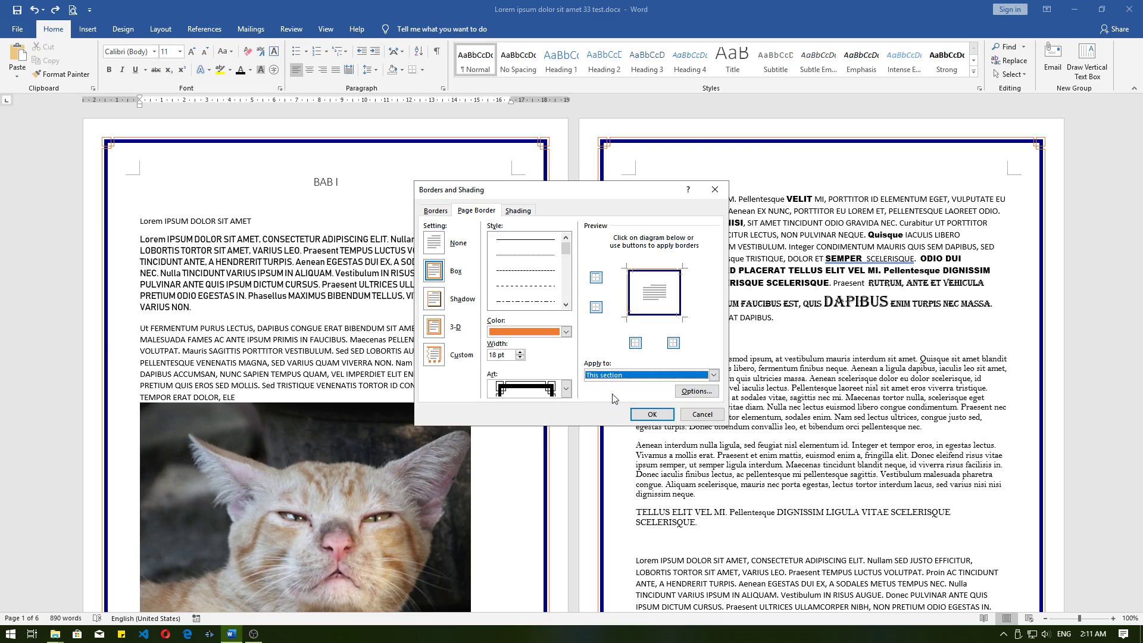
{"action": "left_click", "coordinate": [653, 415]}
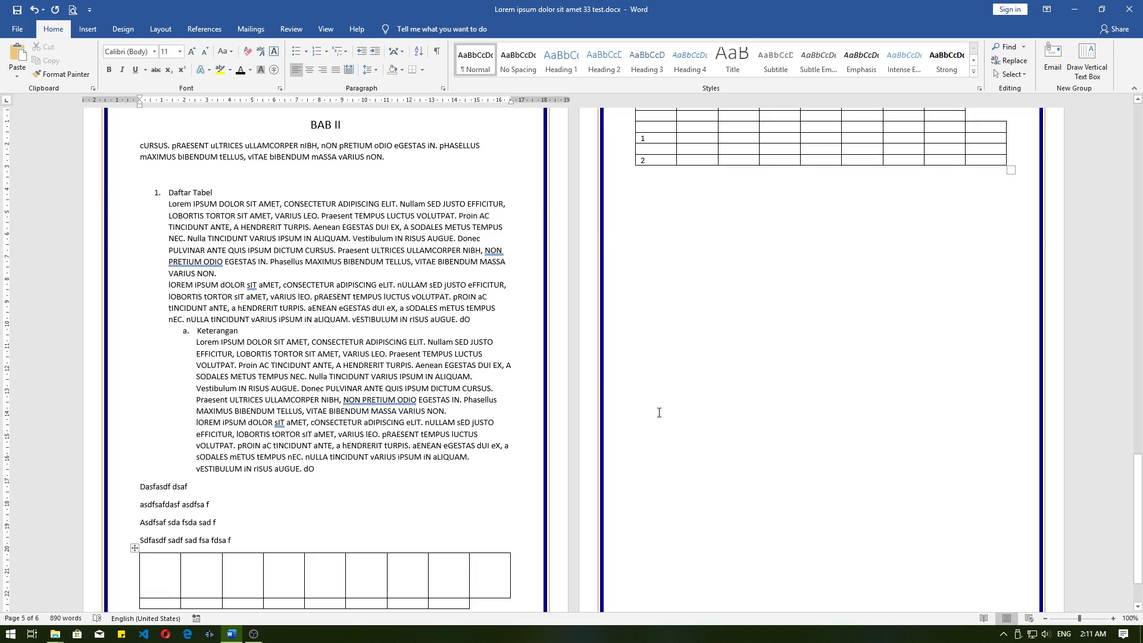
{"action": "scroll", "coordinate": [660, 412], "scroll_direction": "up", "scroll_amount": 15}
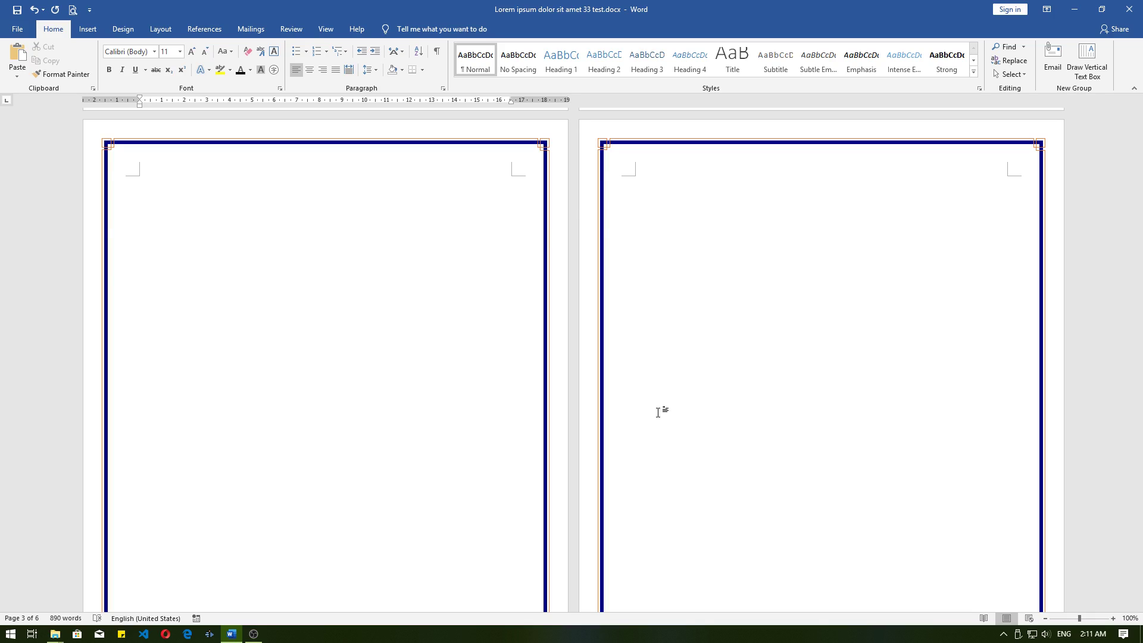
{"action": "scroll", "coordinate": [660, 412], "scroll_direction": "up", "scroll_amount": 3}
{"action": "scroll", "coordinate": [659, 412], "scroll_direction": "down", "scroll_amount": 2}
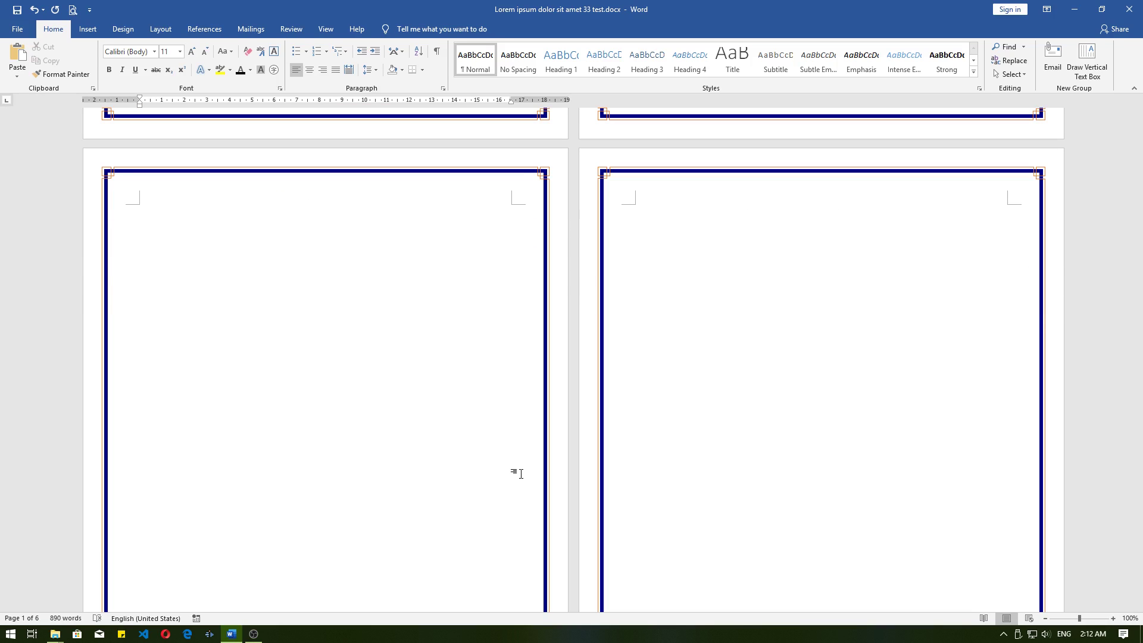
{"action": "scroll", "coordinate": [521, 473], "scroll_direction": "up", "scroll_amount": 20}
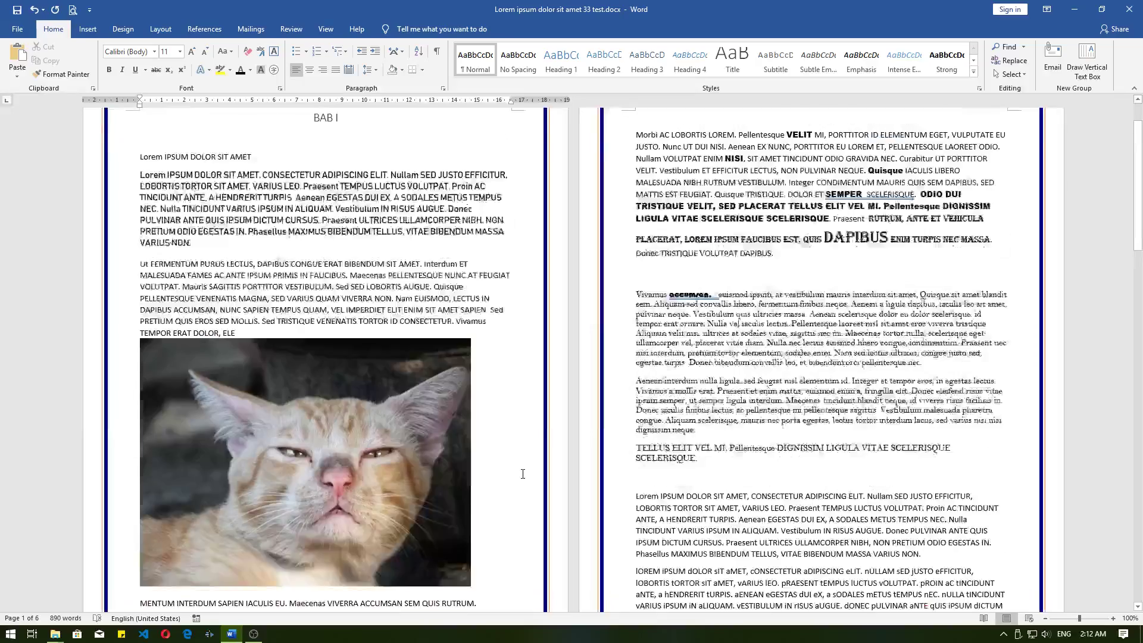
{"action": "scroll", "coordinate": [326, 193], "scroll_direction": "down", "scroll_amount": 20}
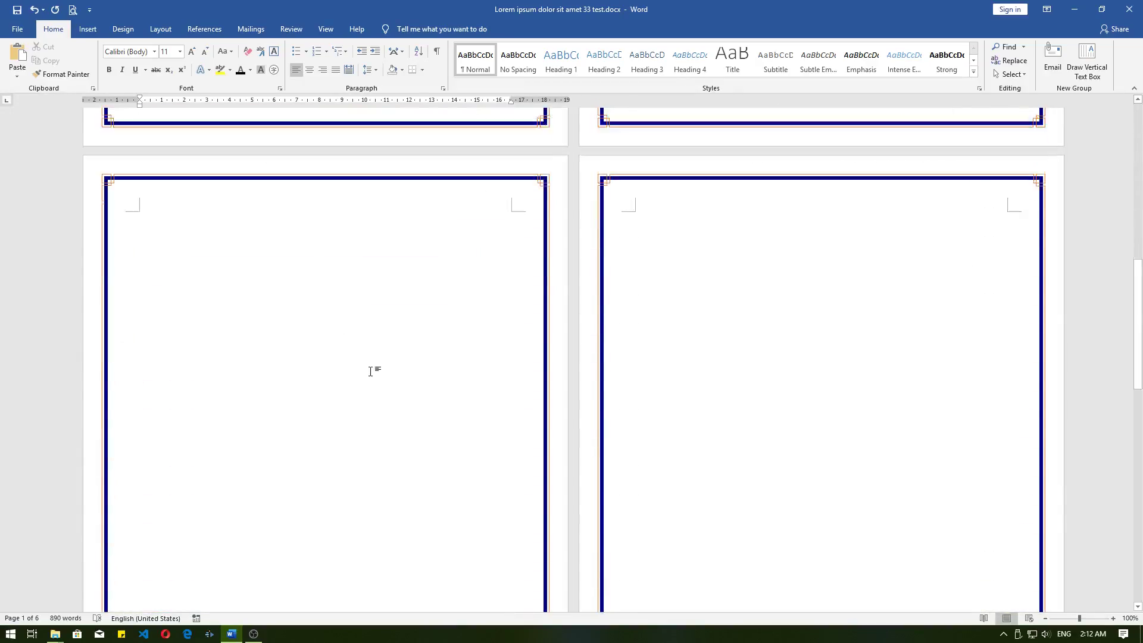
{"action": "left_click", "coordinate": [334, 417]}
{"action": "left_click", "coordinate": [301, 383]}
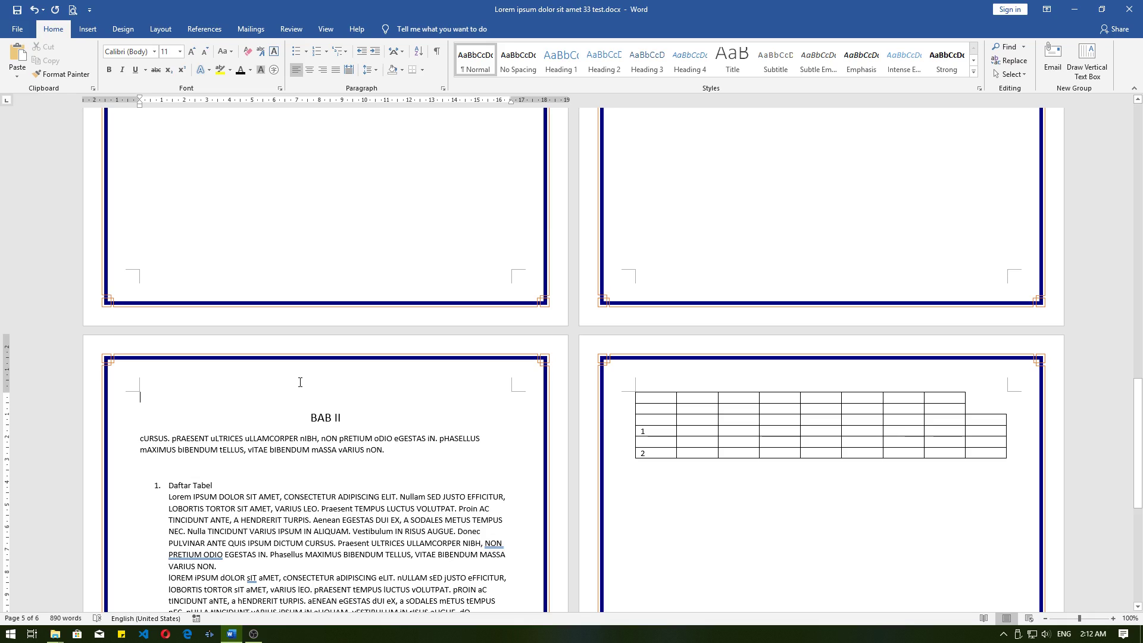
{"action": "scroll", "coordinate": [300, 383], "scroll_direction": "up", "scroll_amount": 3}
{"action": "left_click", "coordinate": [326, 507]}
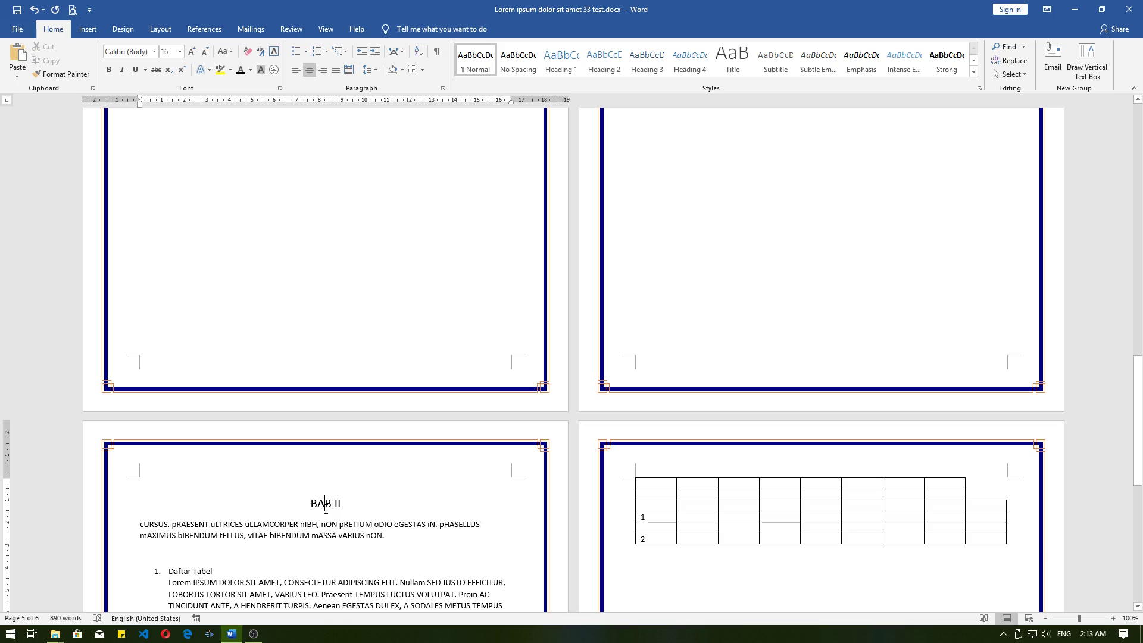
{"action": "scroll", "coordinate": [326, 507], "scroll_direction": "up", "scroll_amount": 17}
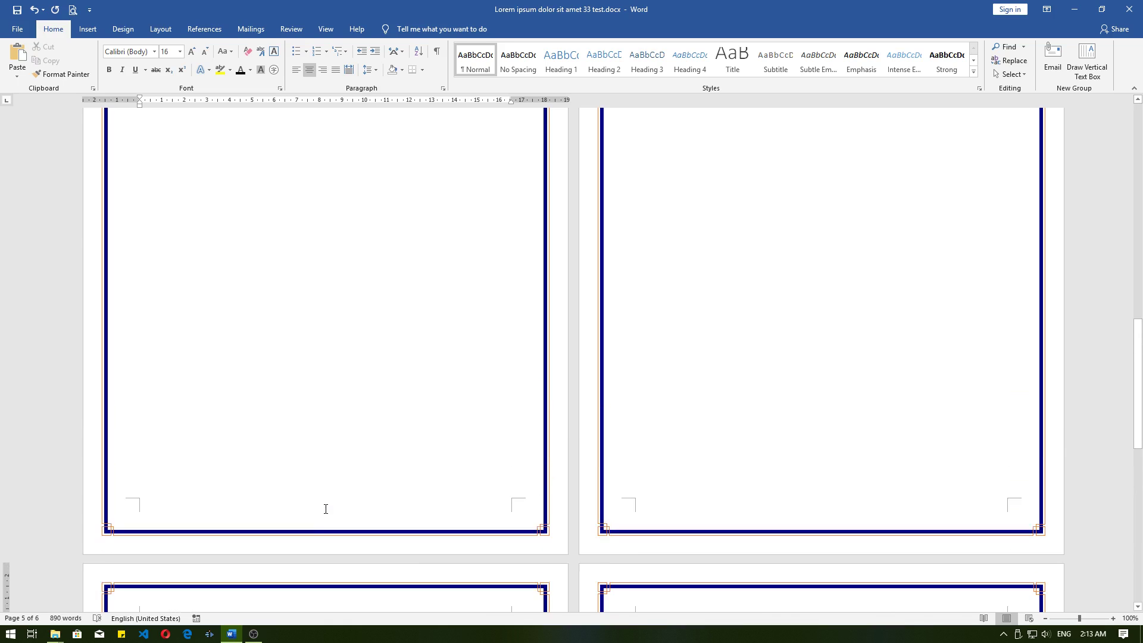
{"action": "left_click", "coordinate": [753, 305]}
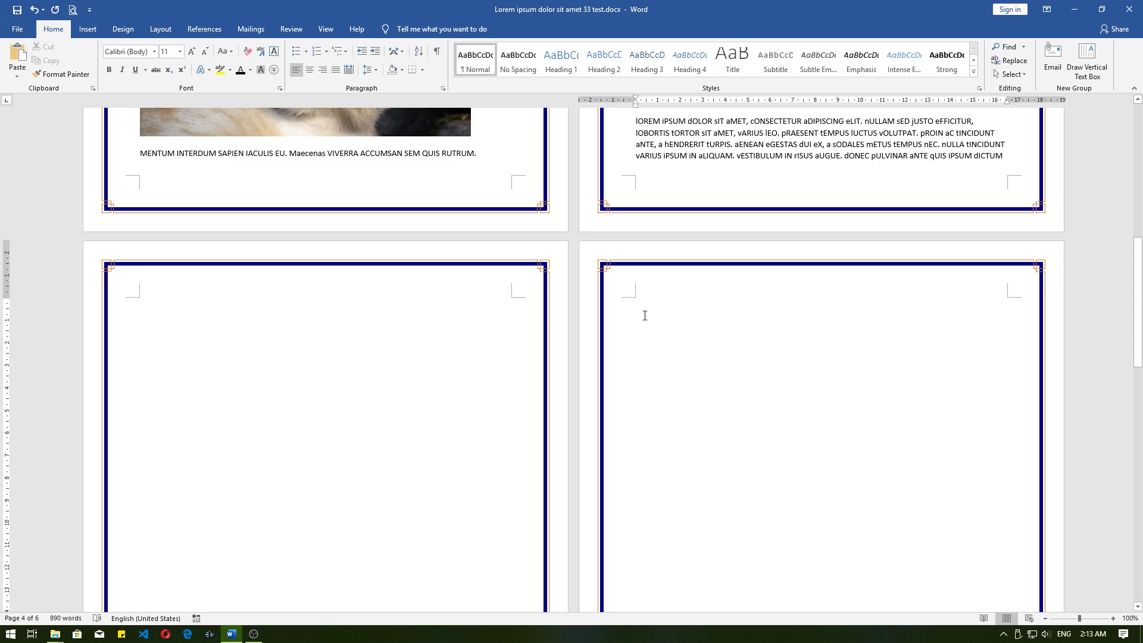
Step: Insert a Next Page section break at the empty page 4 from the Layout Breaks list
{"action": "left_click", "coordinate": [160, 29]}
{"action": "left_click", "coordinate": [185, 46]}
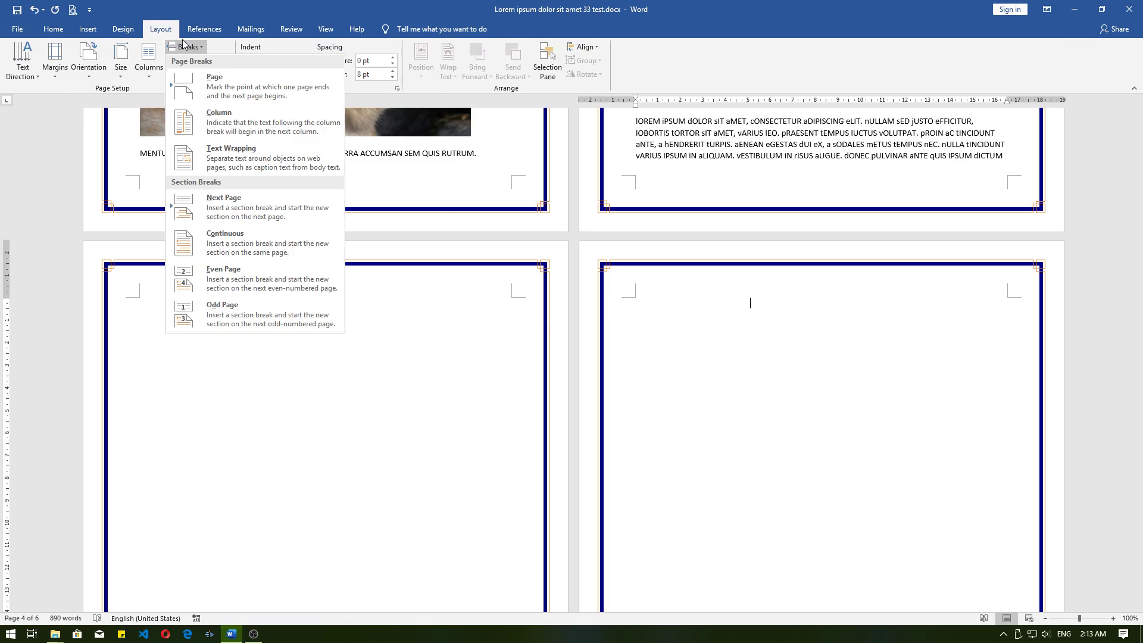
{"action": "left_click", "coordinate": [163, 31]}
{"action": "left_click", "coordinate": [189, 48]}
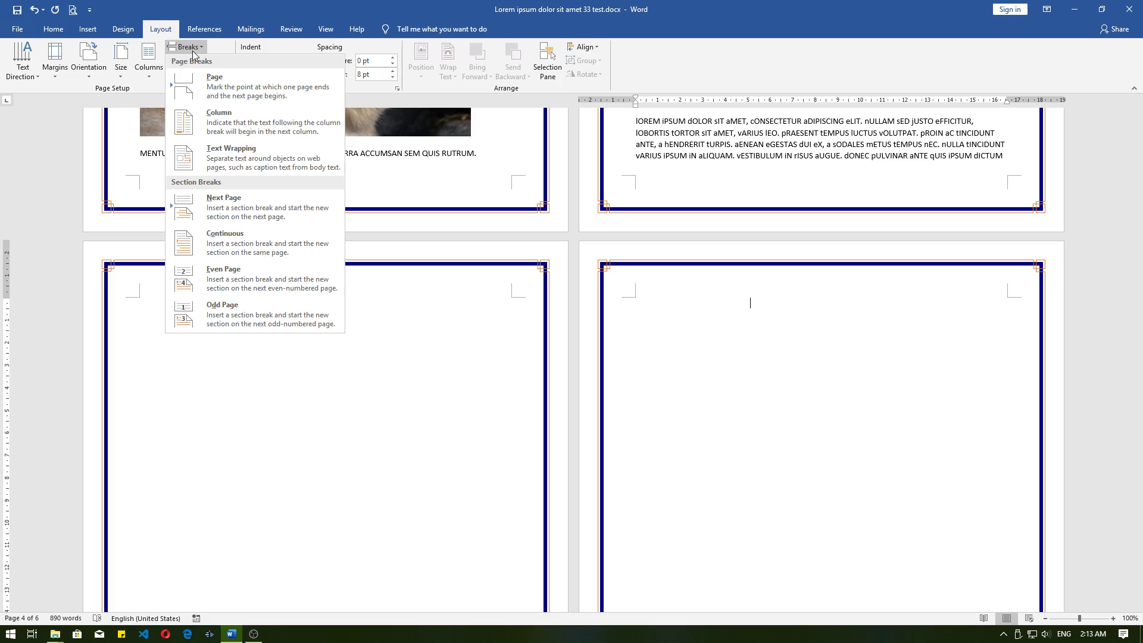
{"action": "left_click", "coordinate": [235, 205]}
Step: Place the cursor in the picture caption and return to the Home tab
{"action": "scroll", "coordinate": [323, 224], "scroll_direction": "down", "scroll_amount": 4}
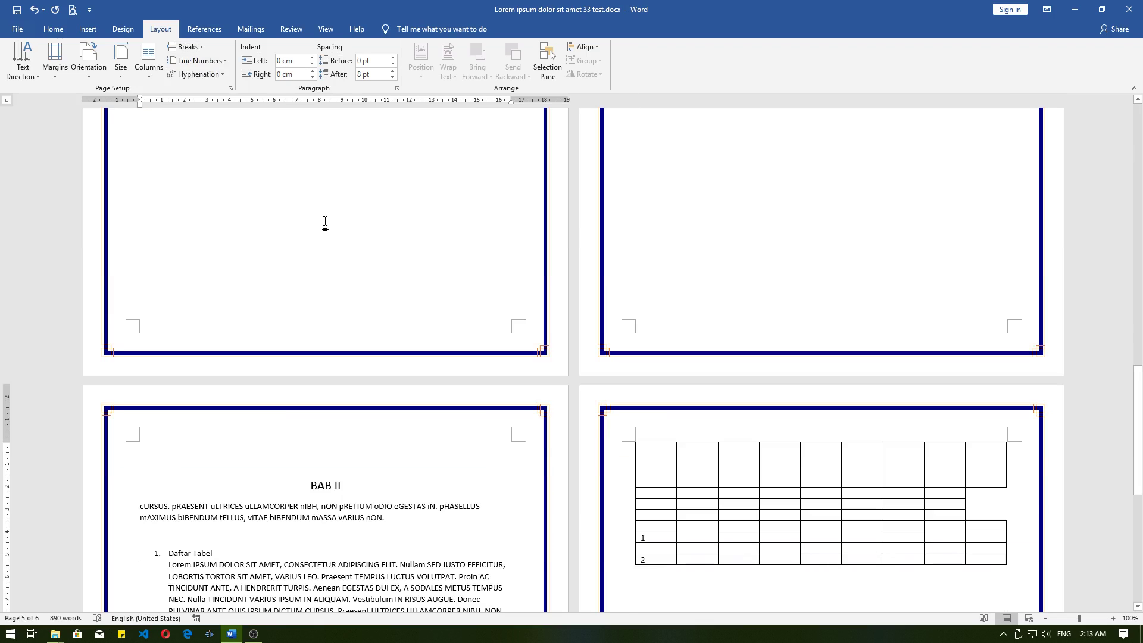
{"action": "scroll", "coordinate": [309, 357], "scroll_direction": "up", "scroll_amount": 2}
{"action": "scroll", "coordinate": [276, 407], "scroll_direction": "down", "scroll_amount": 1}
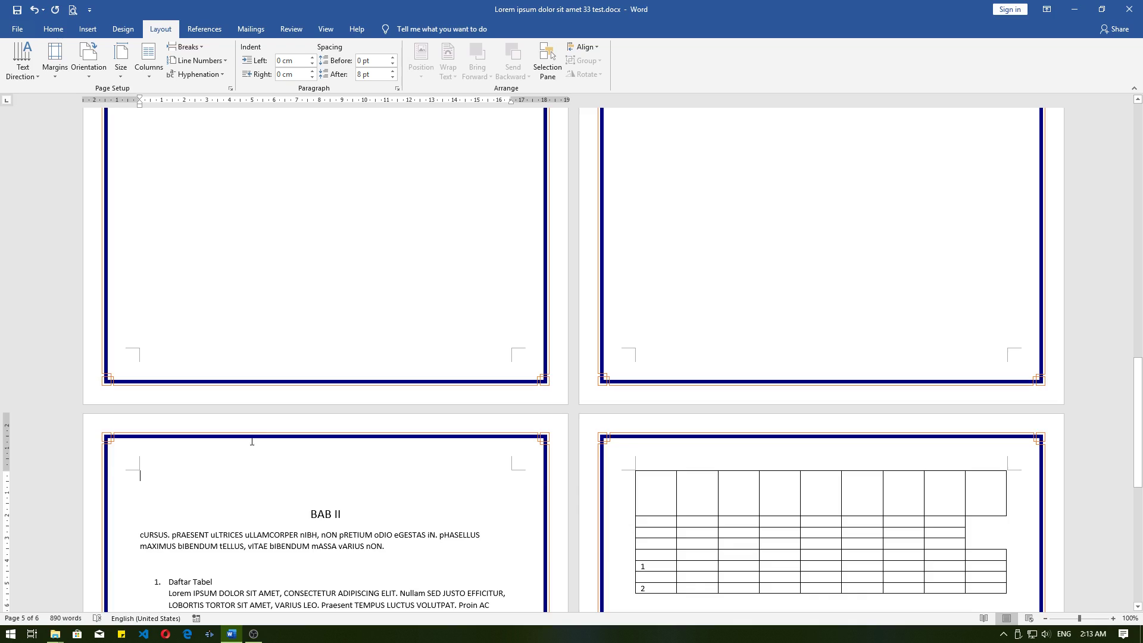
{"action": "scroll", "coordinate": [309, 333], "scroll_direction": "up", "scroll_amount": 8}
{"action": "scroll", "coordinate": [308, 334], "scroll_direction": "up", "scroll_amount": 5}
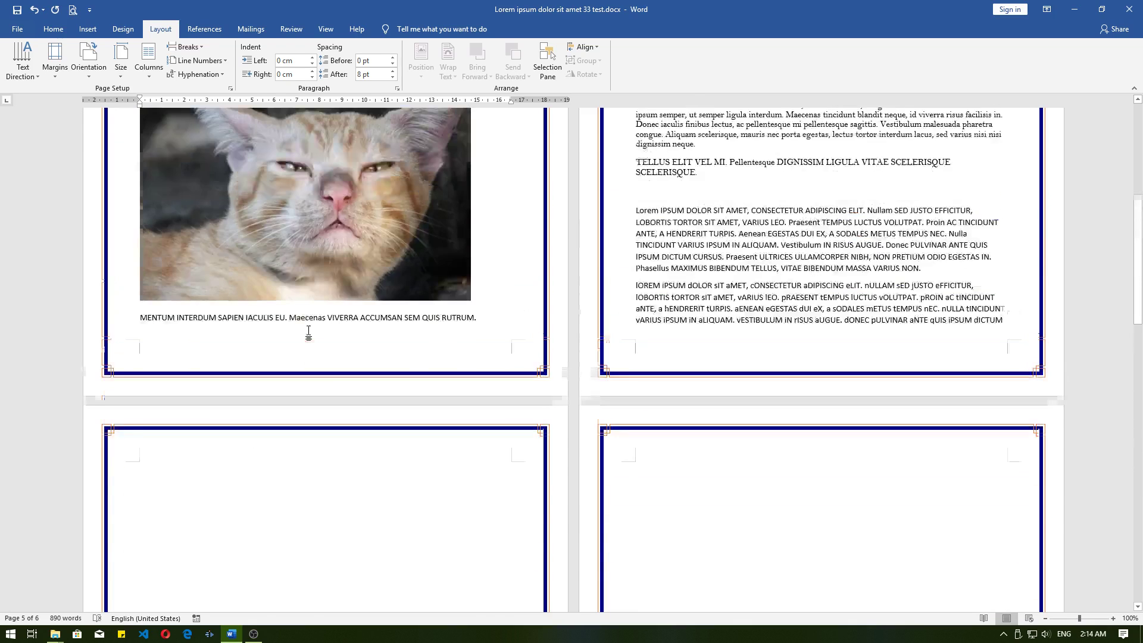
{"action": "left_click", "coordinate": [309, 334]}
{"action": "scroll", "coordinate": [308, 333], "scroll_direction": "up", "scroll_amount": 2}
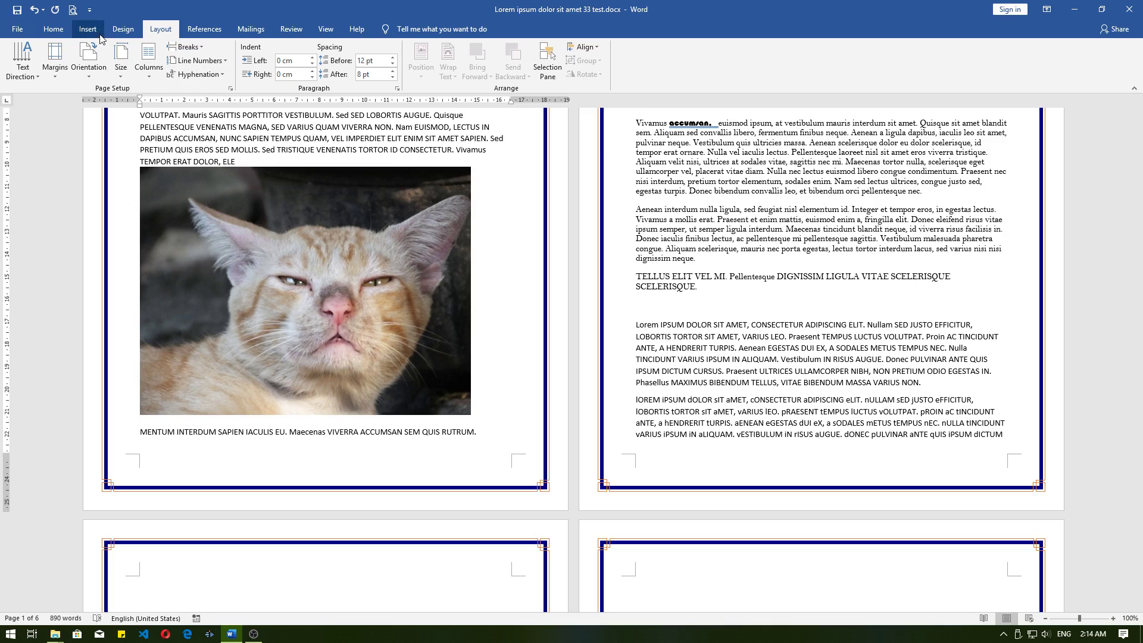
{"action": "left_click", "coordinate": [53, 29]}
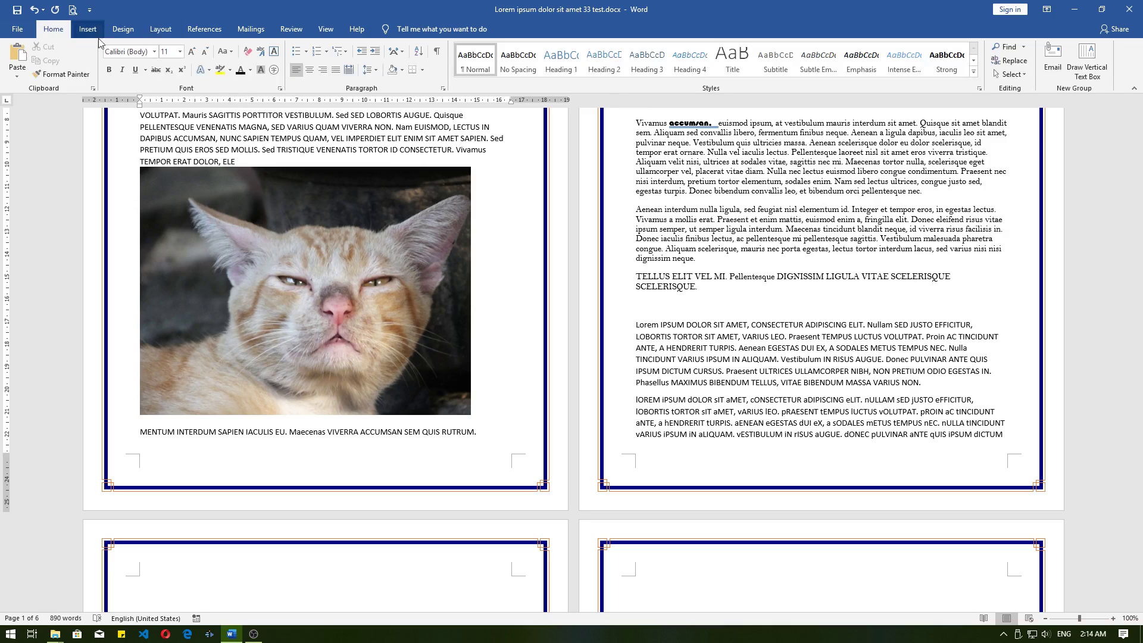
Step: Set the page border to apply to 'This section - All except first page'
{"action": "left_click", "coordinate": [422, 70]}
{"action": "left_click", "coordinate": [474, 293]}
{"action": "left_click", "coordinate": [613, 375]}
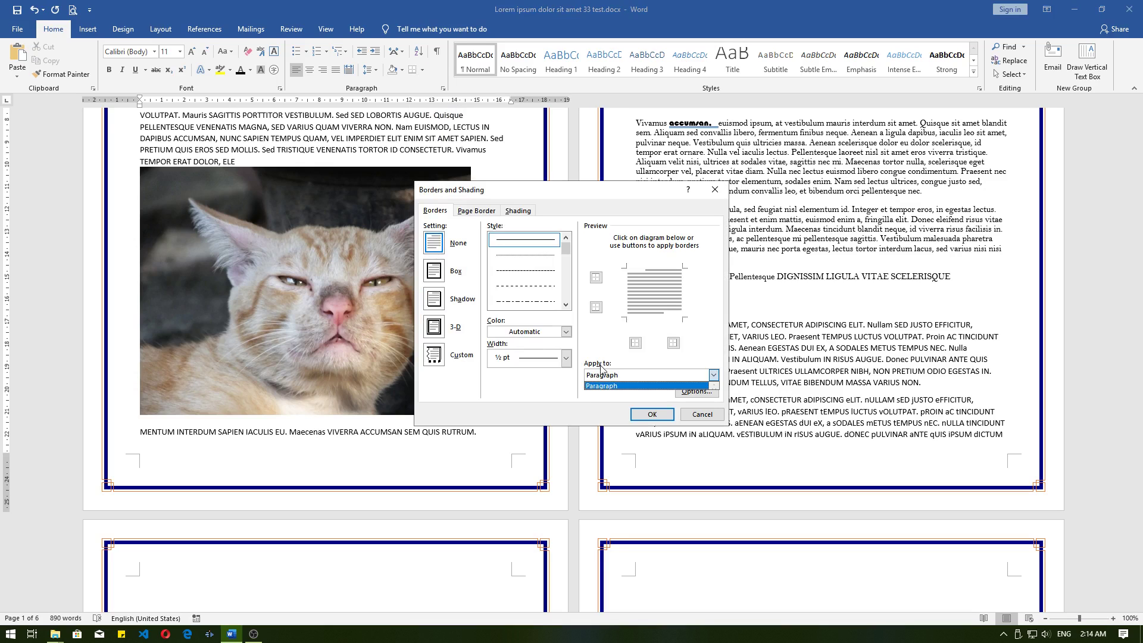
{"action": "left_click", "coordinate": [602, 385]}
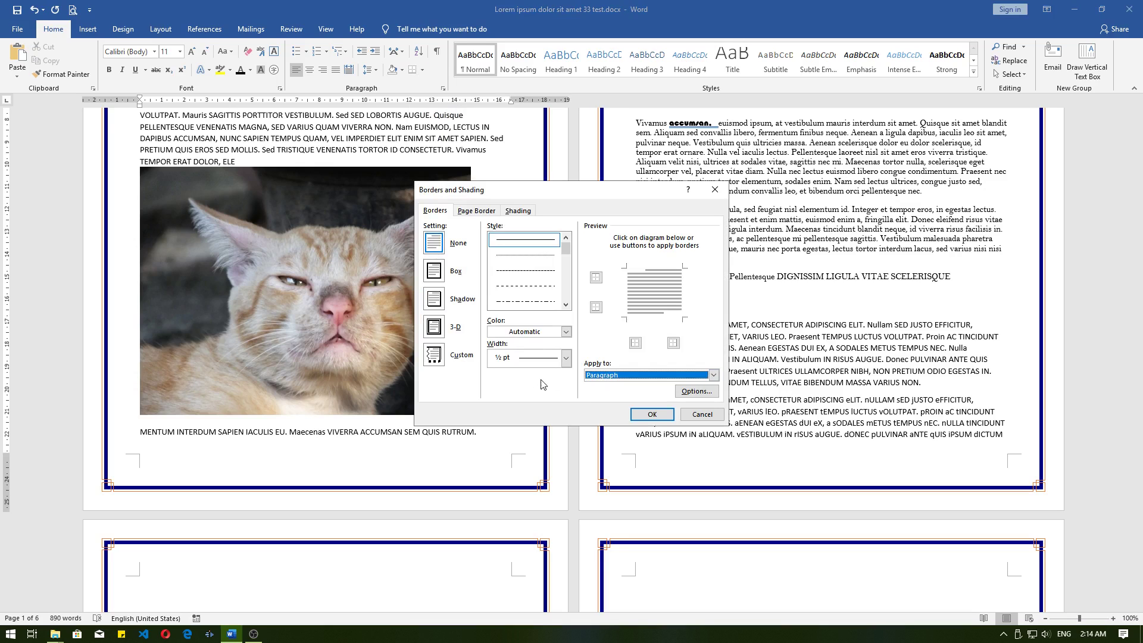
{"action": "left_click", "coordinate": [476, 211]}
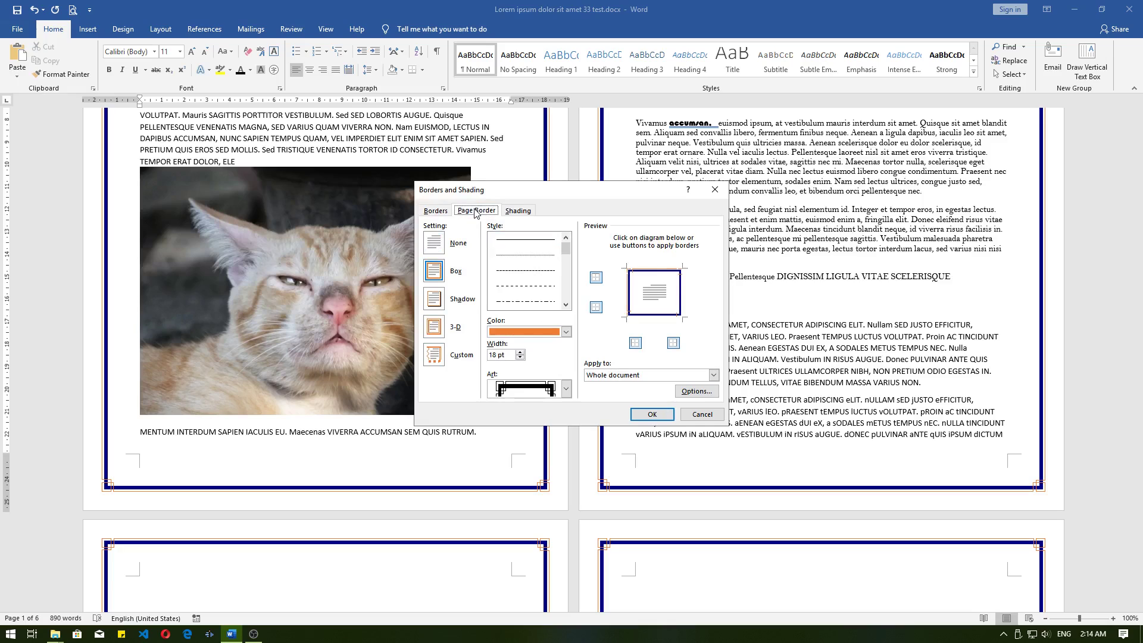
{"action": "left_click", "coordinate": [596, 377]}
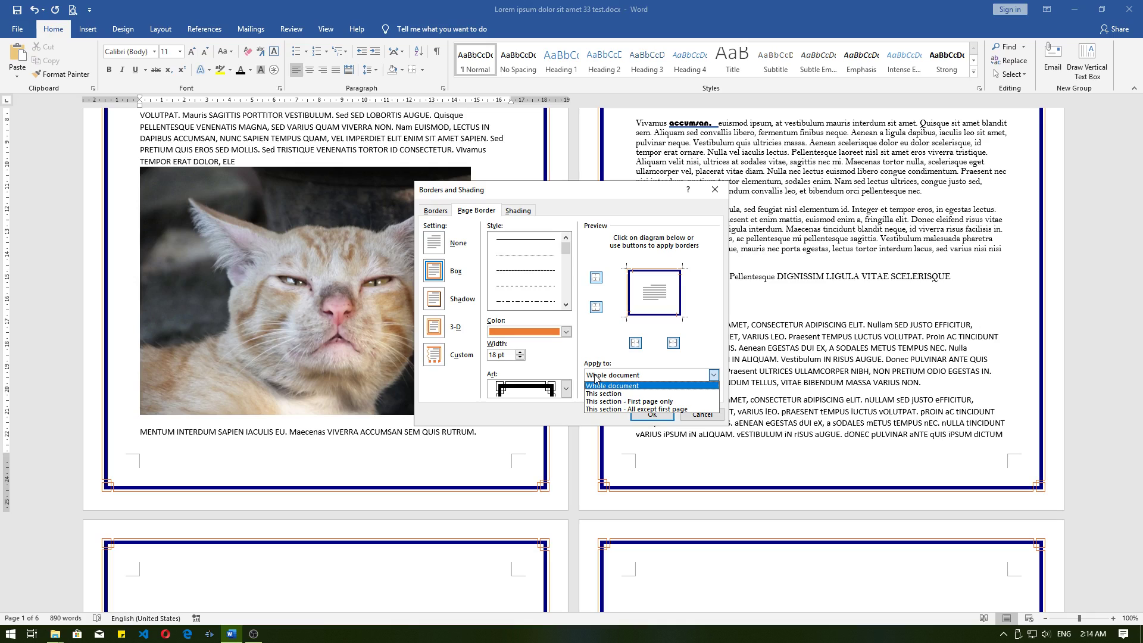
{"action": "left_click", "coordinate": [601, 409]}
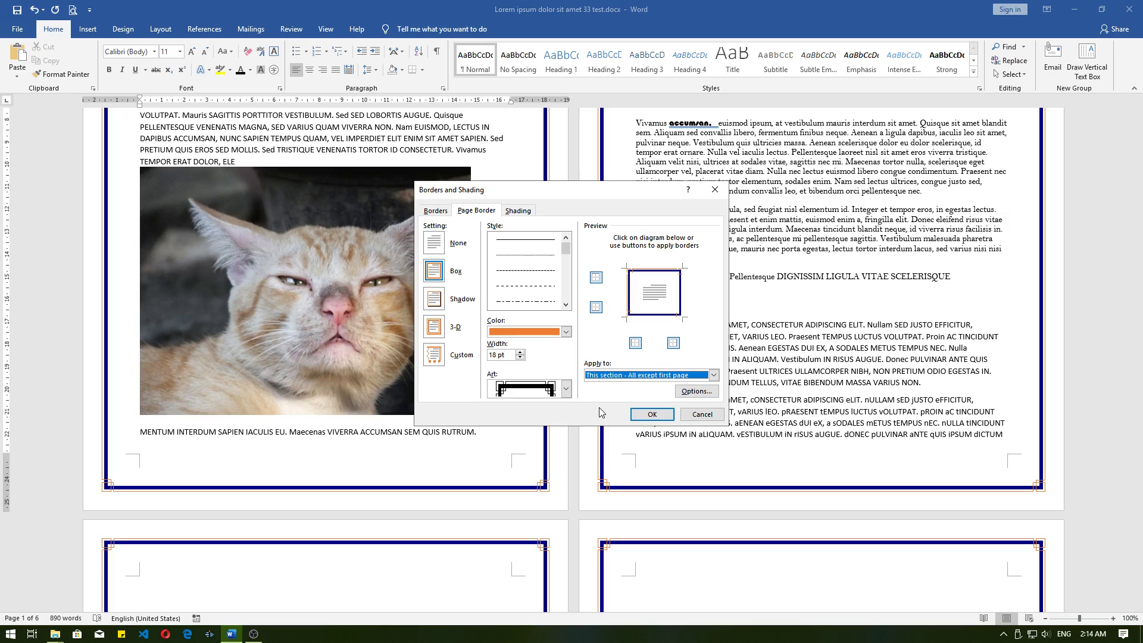
{"action": "left_click", "coordinate": [652, 414]}
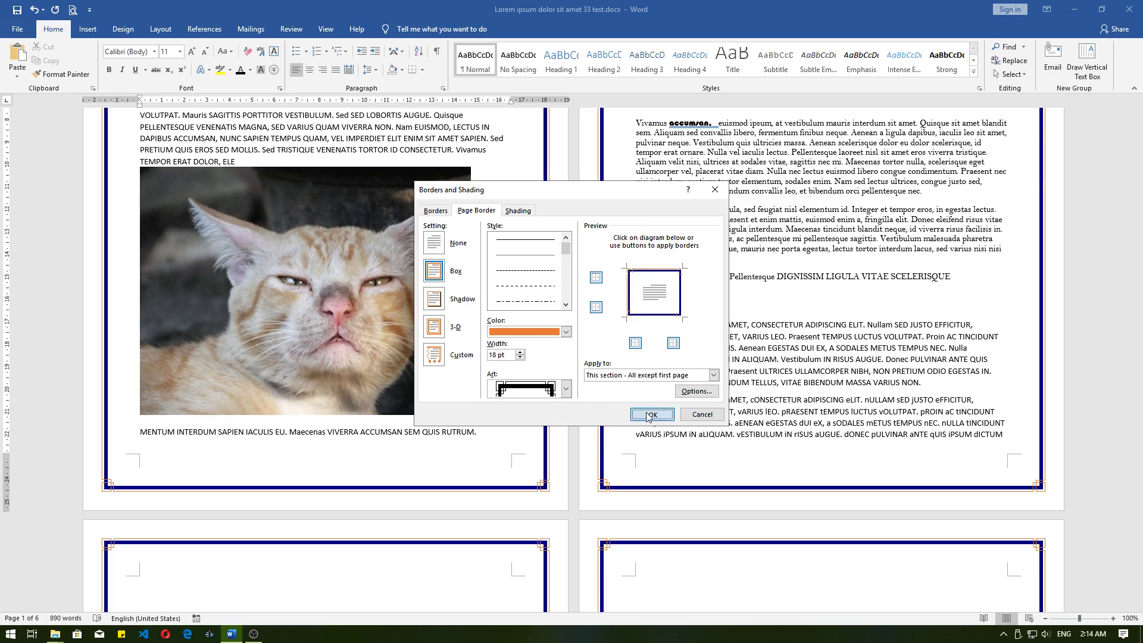
{"action": "scroll", "coordinate": [553, 299], "scroll_direction": "down", "scroll_amount": 5}
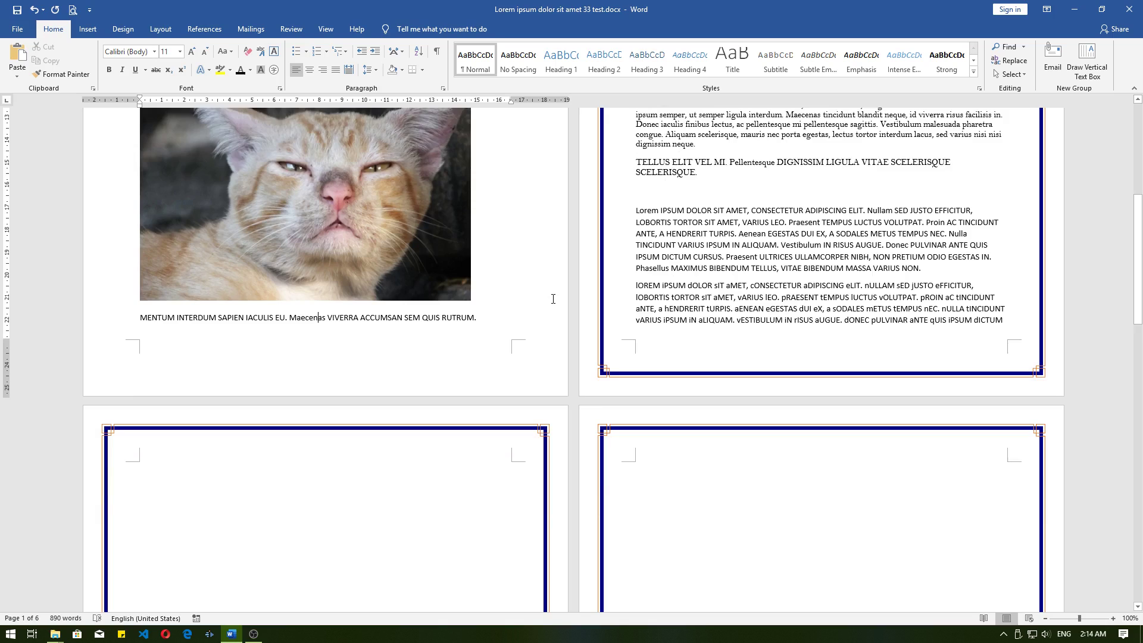
Step: Scroll down to page 5, click into the BAB II heading, and bring up the Borders list
{"action": "scroll", "coordinate": [553, 299], "scroll_direction": "down", "scroll_amount": 6}
{"action": "scroll", "coordinate": [552, 300], "scroll_direction": "up", "scroll_amount": 10}
{"action": "scroll", "coordinate": [552, 299], "scroll_direction": "up", "scroll_amount": 3}
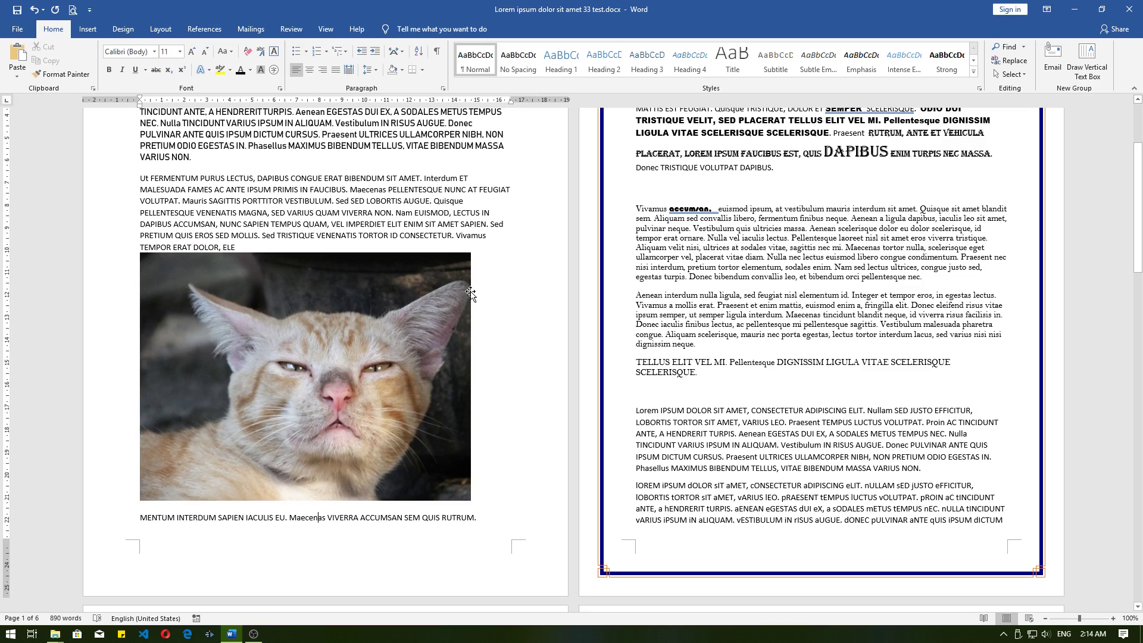
{"action": "scroll", "coordinate": [470, 293], "scroll_direction": "down", "scroll_amount": 20}
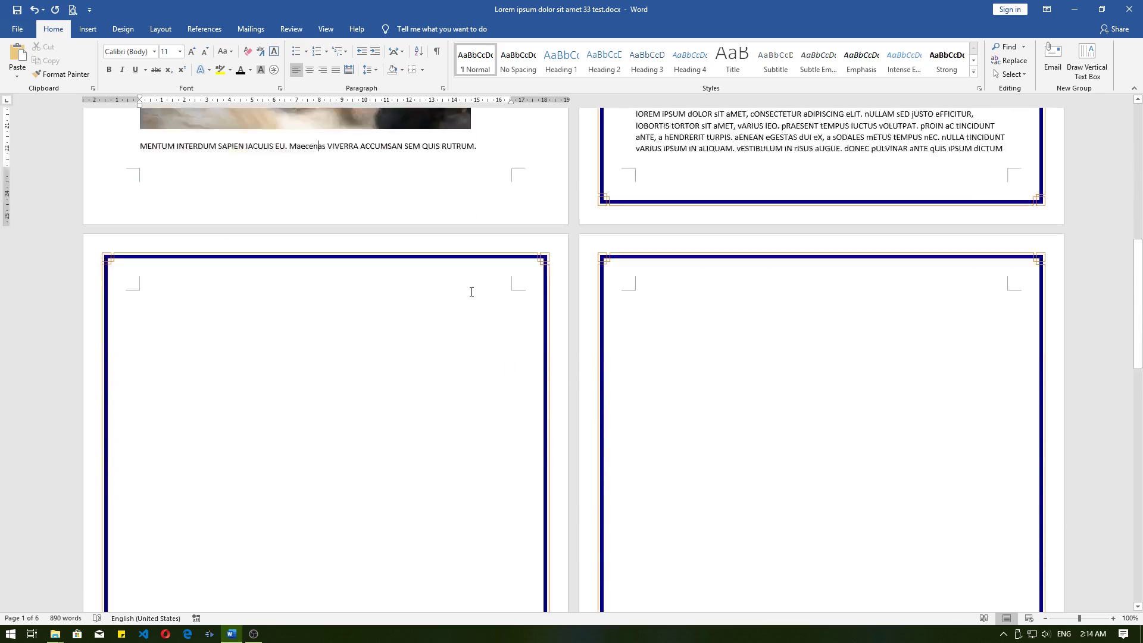
{"action": "scroll", "coordinate": [471, 292], "scroll_direction": "down", "scroll_amount": 6}
{"action": "left_click", "coordinate": [329, 311]}
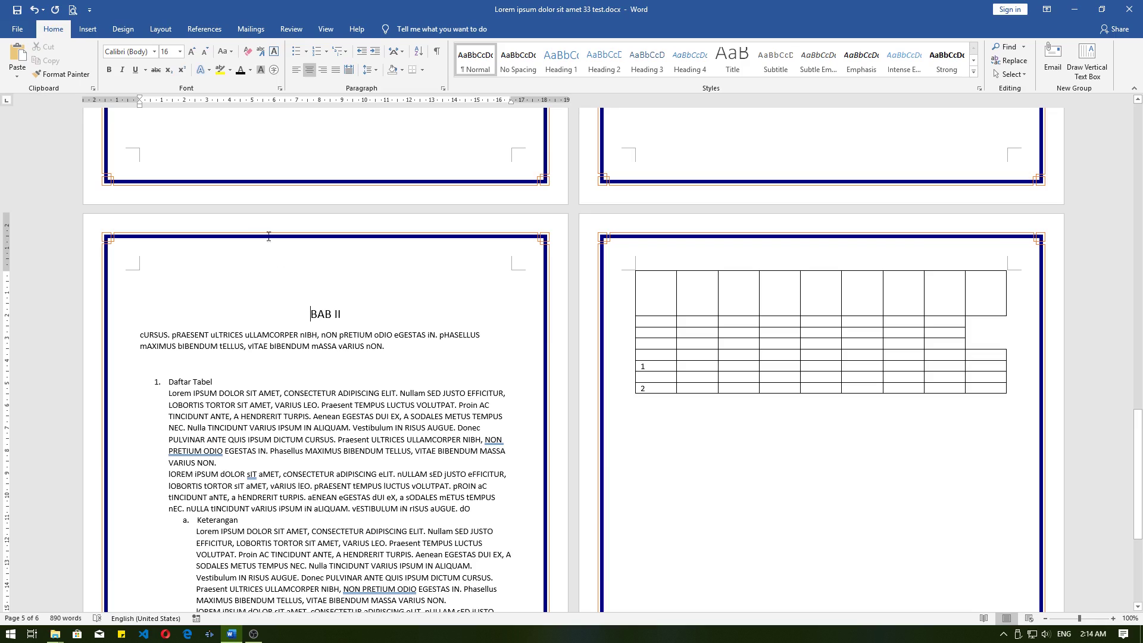
{"action": "left_click", "coordinate": [422, 70]}
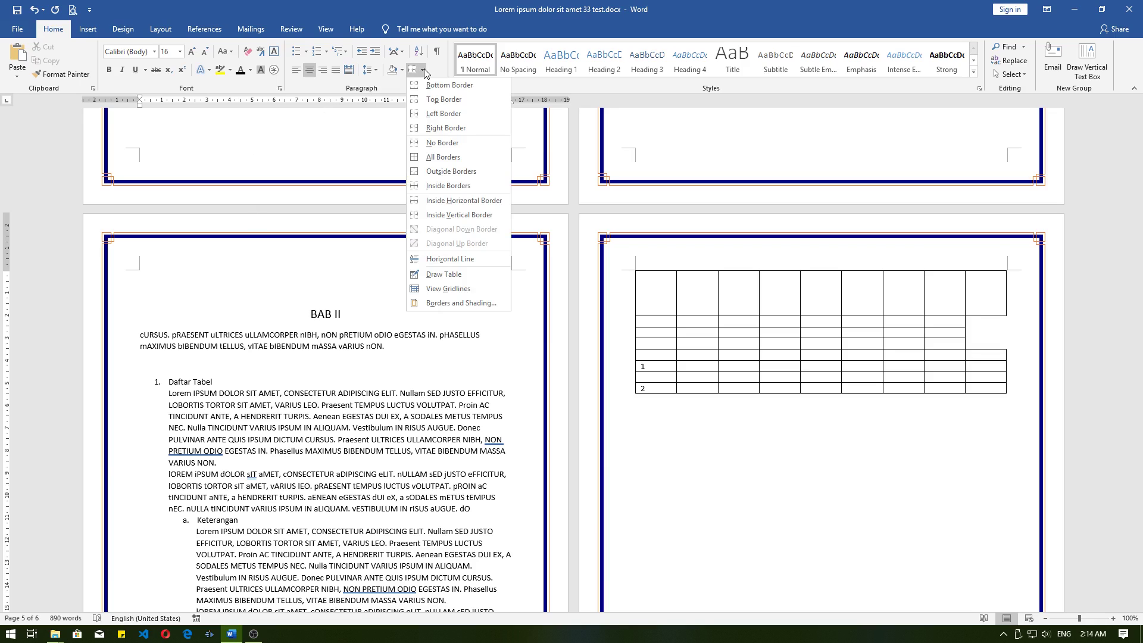
Step: Apply the 30 pt pencil art page border to 'This section - First page only'
{"action": "left_click", "coordinate": [462, 303]}
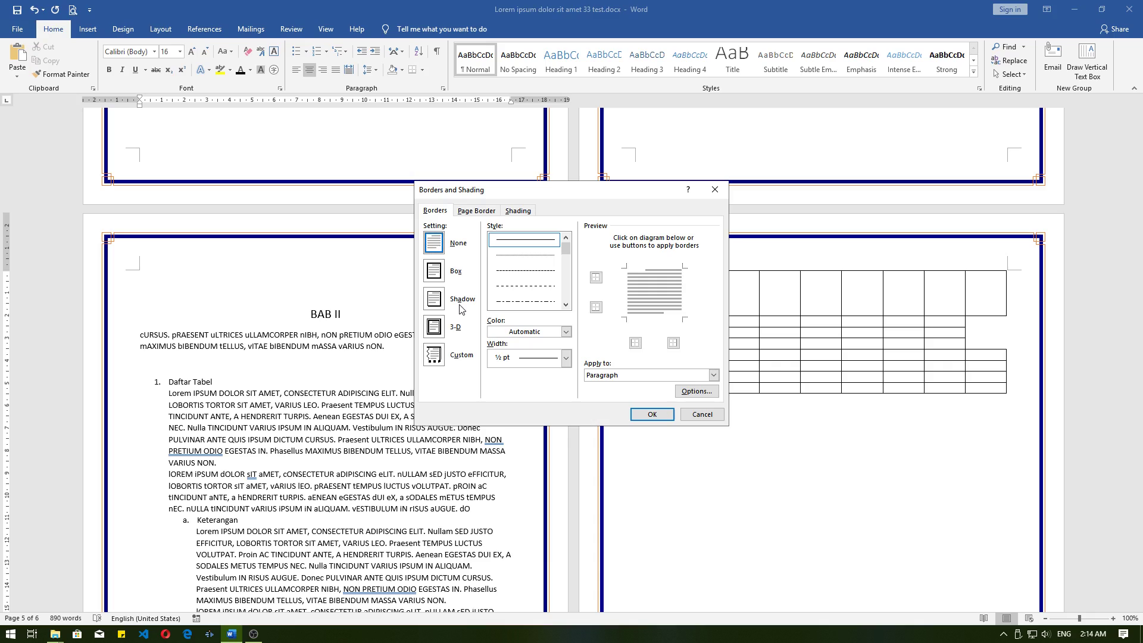
{"action": "left_click", "coordinate": [468, 211]}
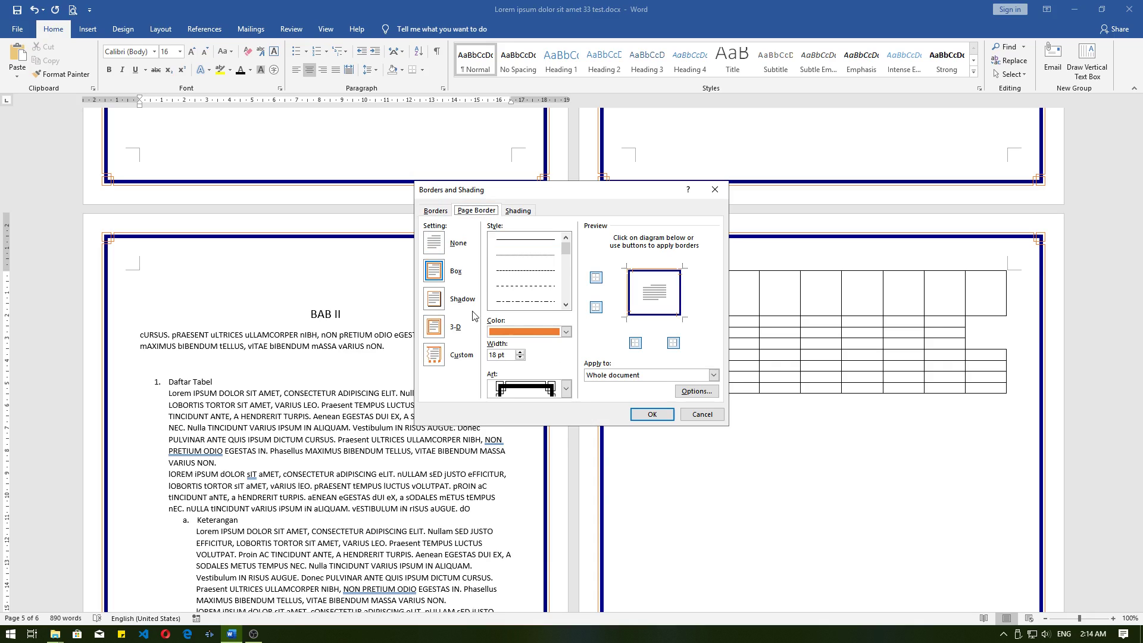
{"action": "left_click", "coordinate": [567, 389]}
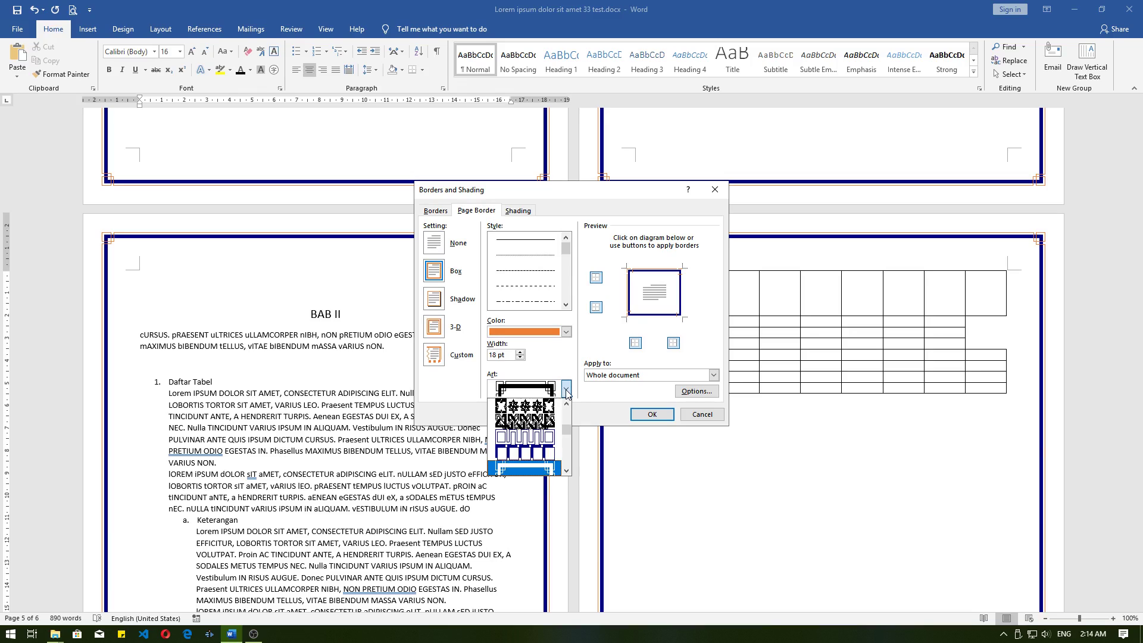
{"action": "scroll", "coordinate": [535, 444], "scroll_direction": "up", "scroll_amount": 5}
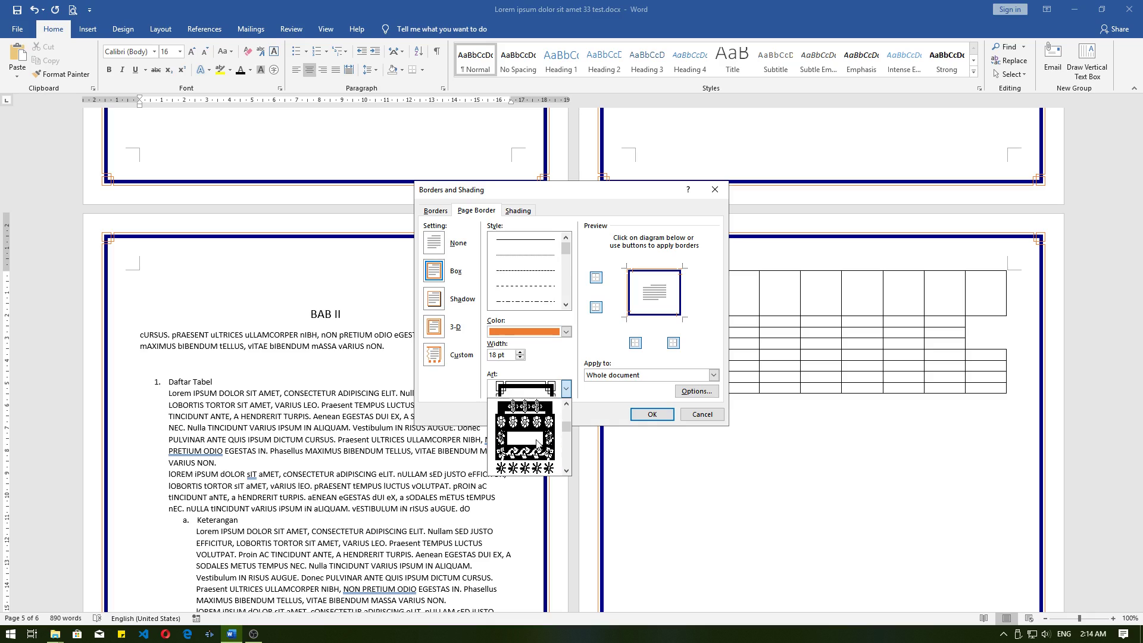
{"action": "scroll", "coordinate": [535, 445], "scroll_direction": "up", "scroll_amount": 4}
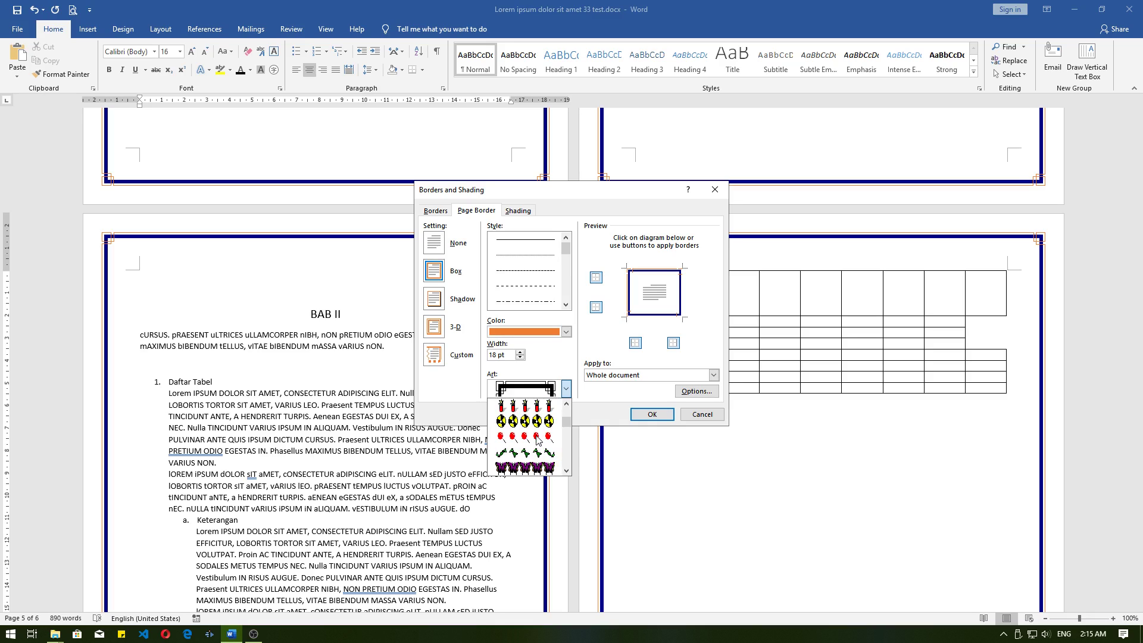
{"action": "scroll", "coordinate": [536, 440], "scroll_direction": "up", "scroll_amount": 4}
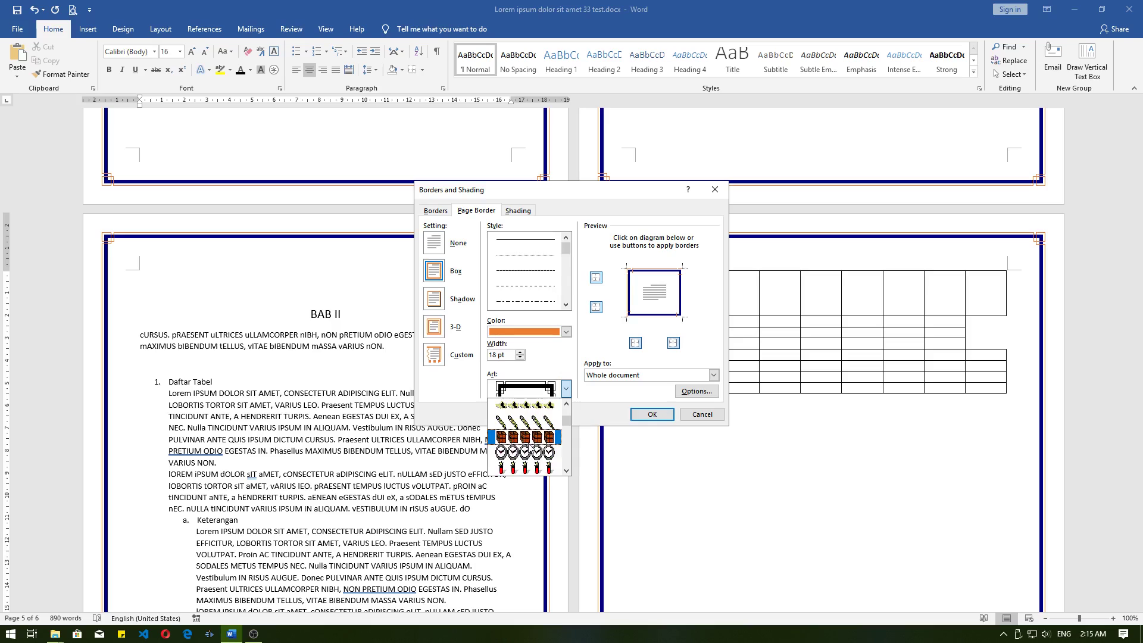
{"action": "left_click", "coordinate": [530, 440]}
{"action": "left_click", "coordinate": [631, 375]}
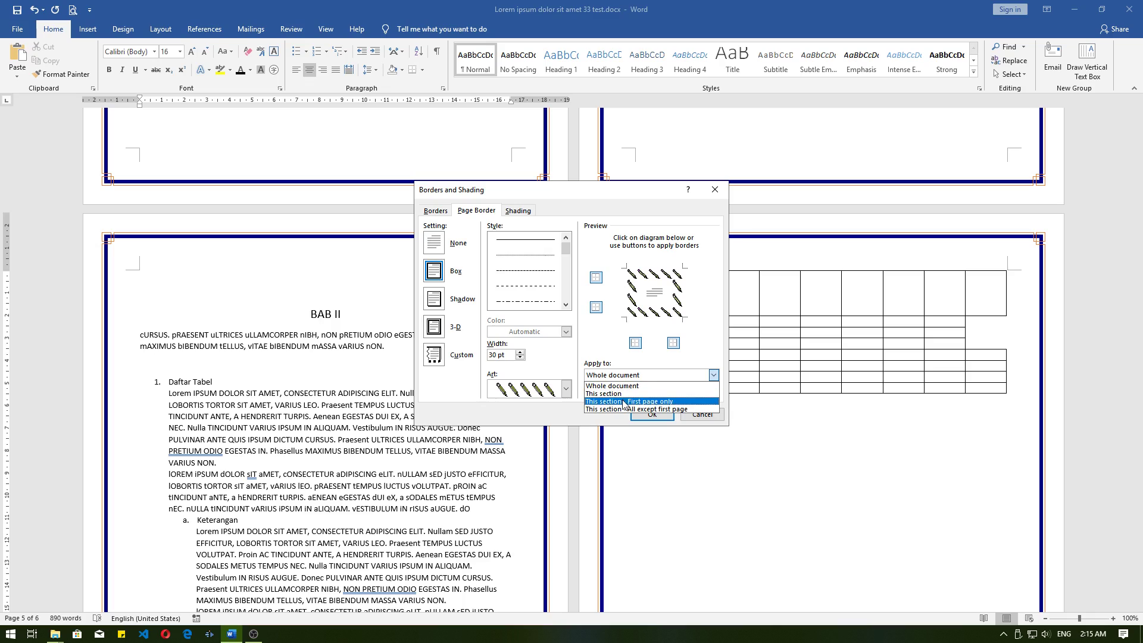
{"action": "left_click", "coordinate": [624, 402]}
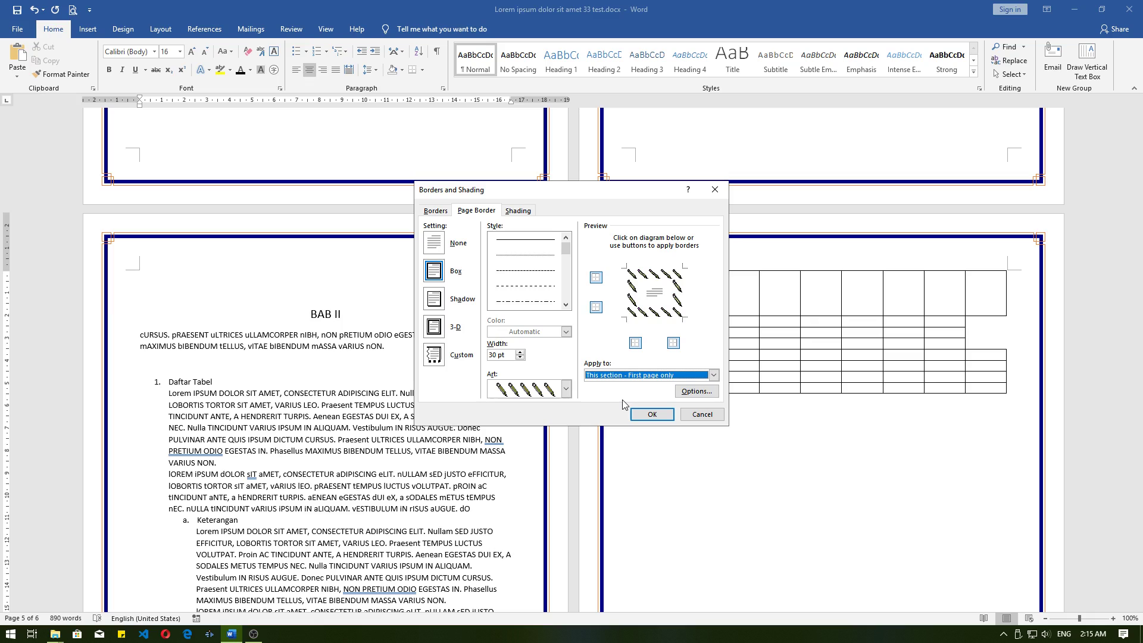
{"action": "left_click", "coordinate": [652, 414]}
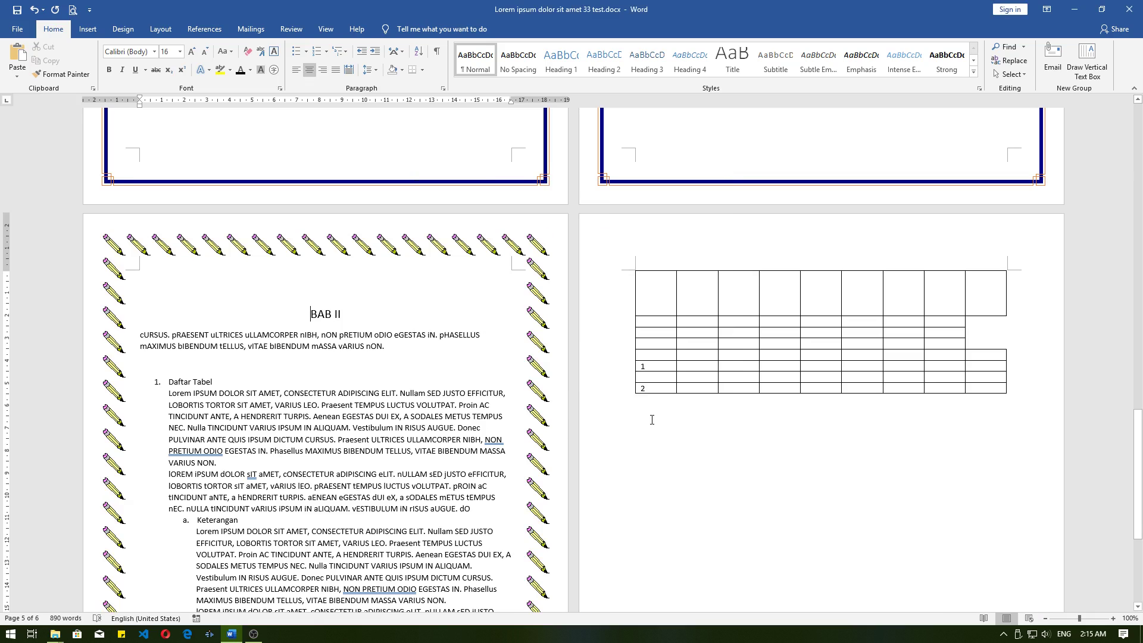
{"action": "scroll", "coordinate": [651, 417], "scroll_direction": "up", "scroll_amount": 2}
{"action": "scroll", "coordinate": [651, 417], "scroll_direction": "up", "scroll_amount": 8}
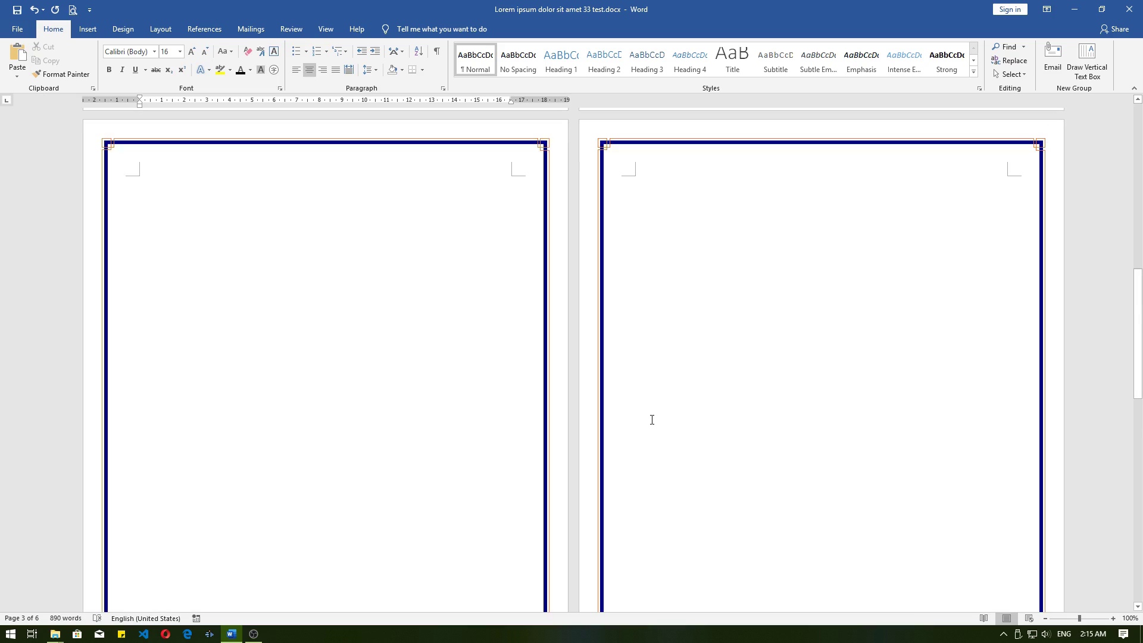
{"action": "scroll", "coordinate": [651, 416], "scroll_direction": "down", "scroll_amount": 7}
{"action": "scroll", "coordinate": [650, 417], "scroll_direction": "down", "scroll_amount": 2}
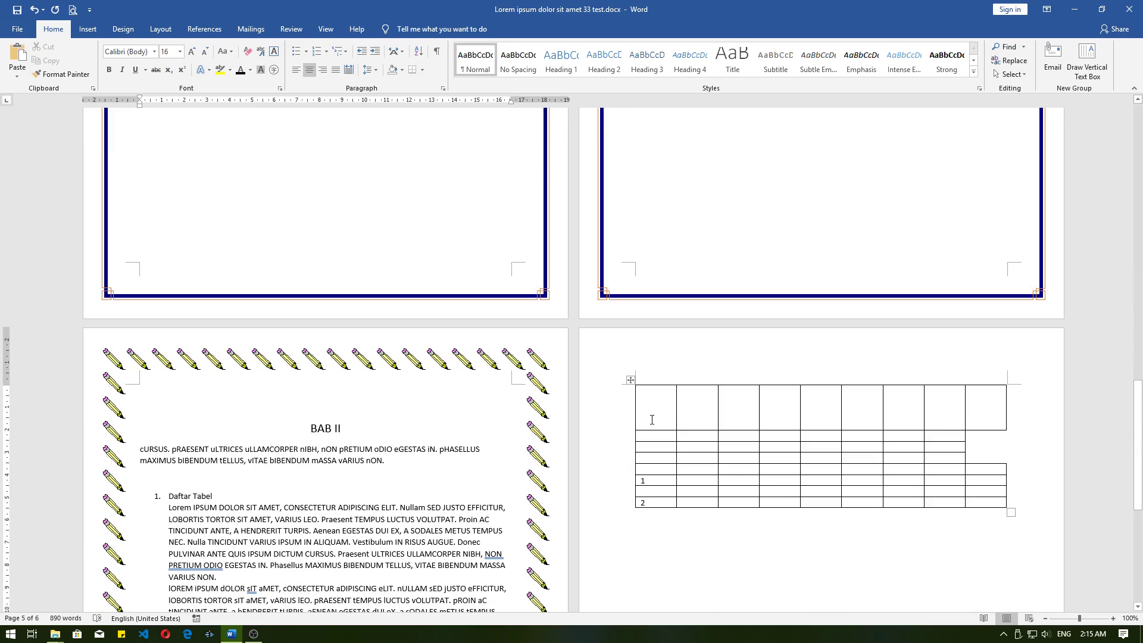
{"action": "scroll", "coordinate": [652, 420], "scroll_direction": "up", "scroll_amount": 12}
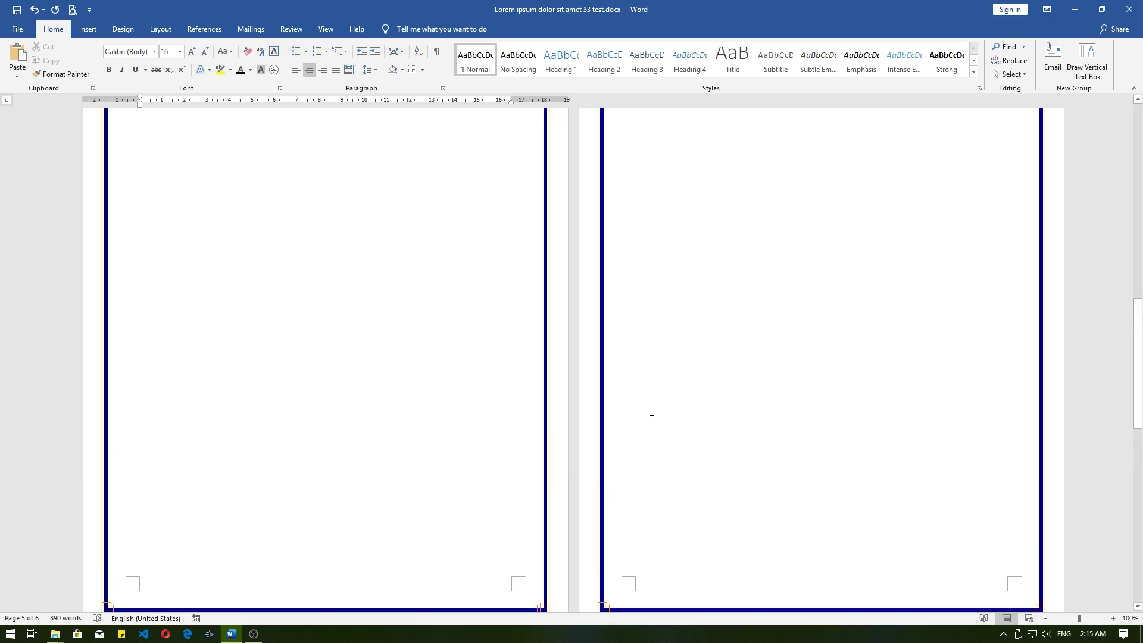
{"action": "scroll", "coordinate": [652, 419], "scroll_direction": "up", "scroll_amount": 7}
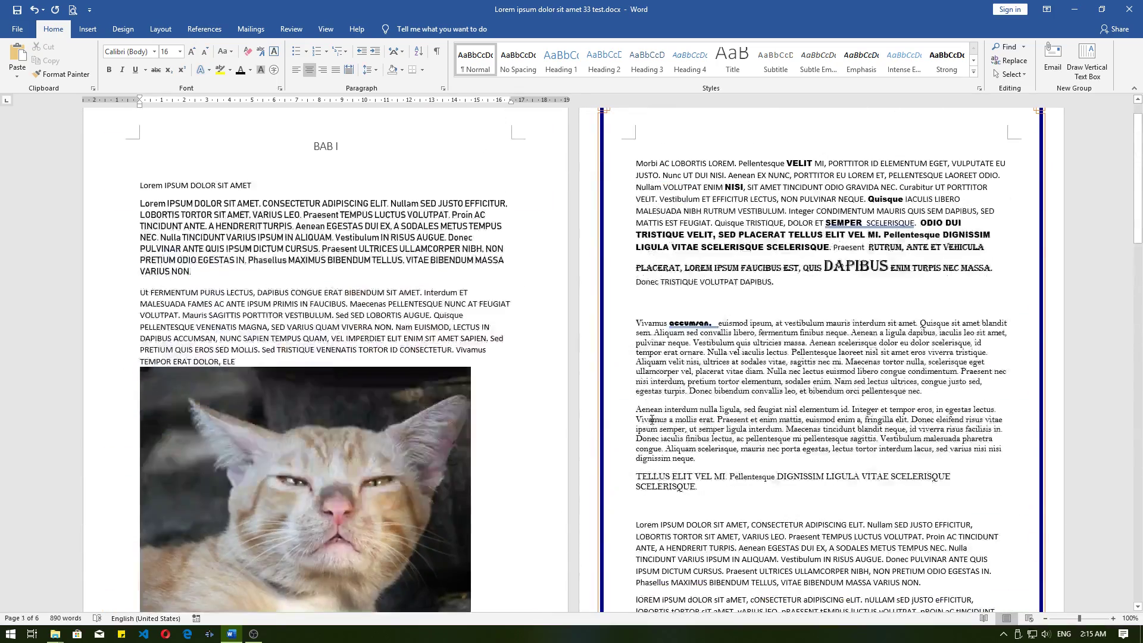
{"action": "scroll", "coordinate": [652, 419], "scroll_direction": "down", "scroll_amount": 7}
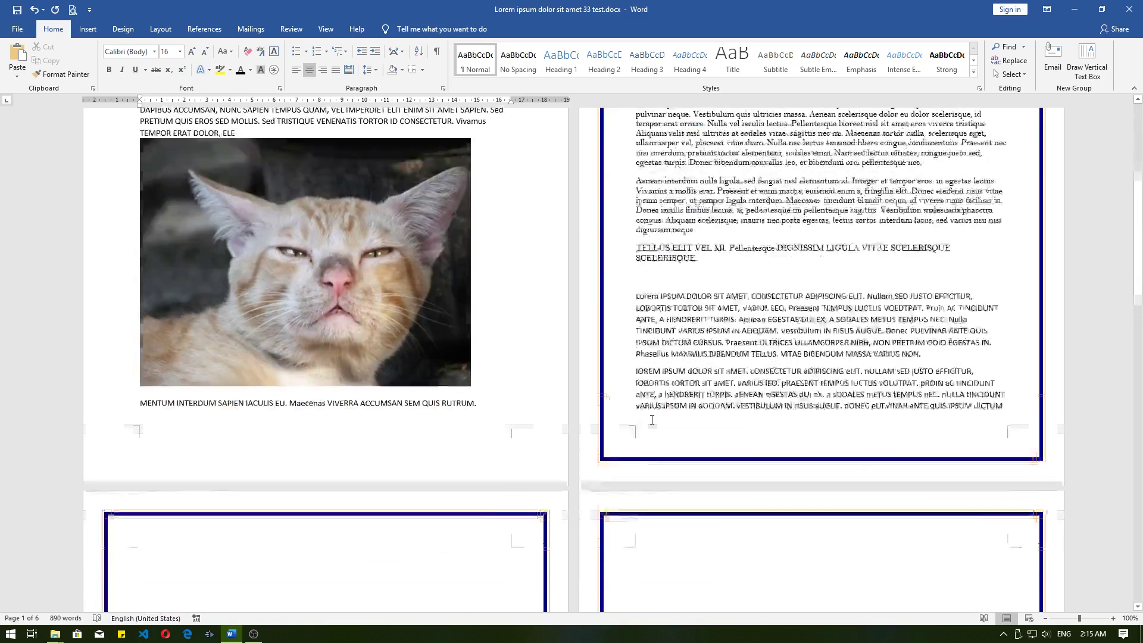
{"action": "scroll", "coordinate": [652, 420], "scroll_direction": "down", "scroll_amount": 15}
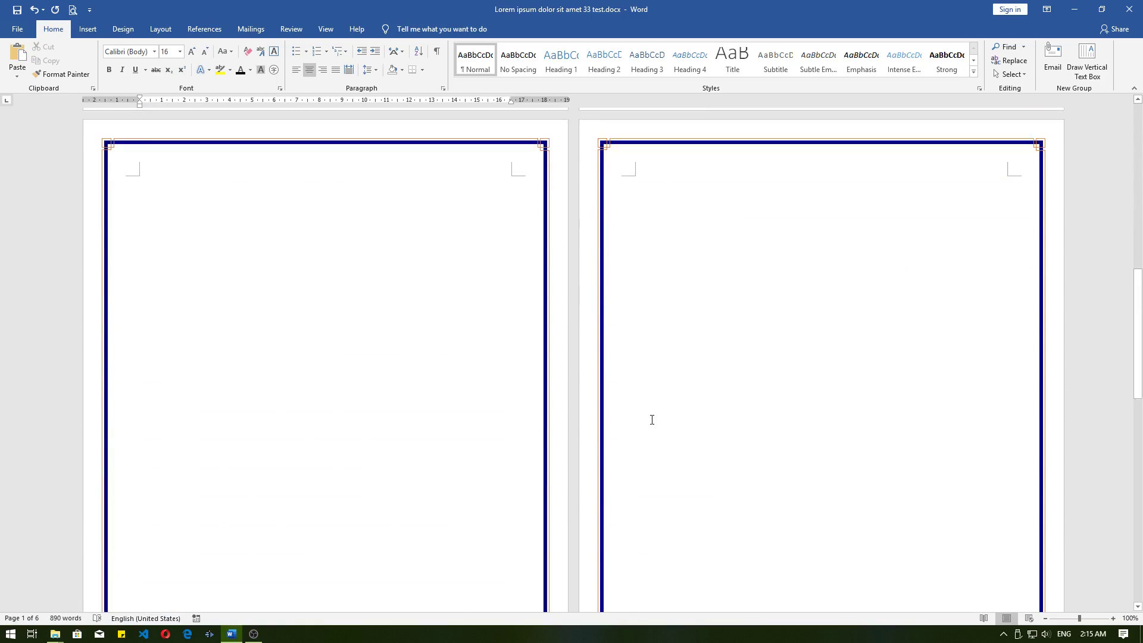
{"action": "scroll", "coordinate": [652, 420], "scroll_direction": "down", "scroll_amount": 10}
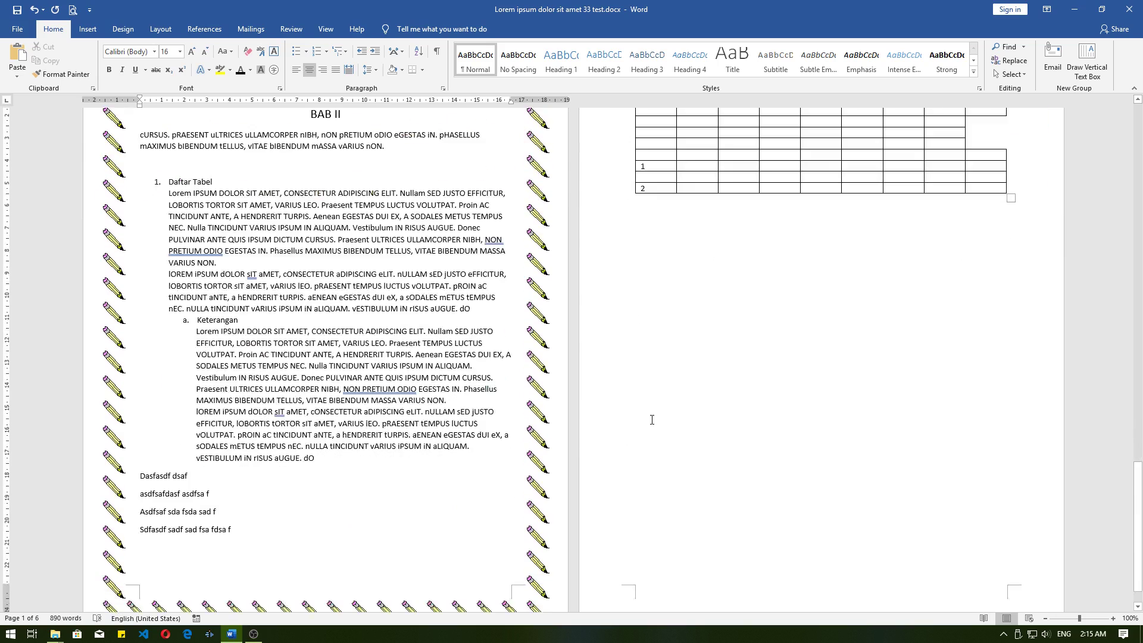
{"action": "left_click", "coordinate": [441, 389]}
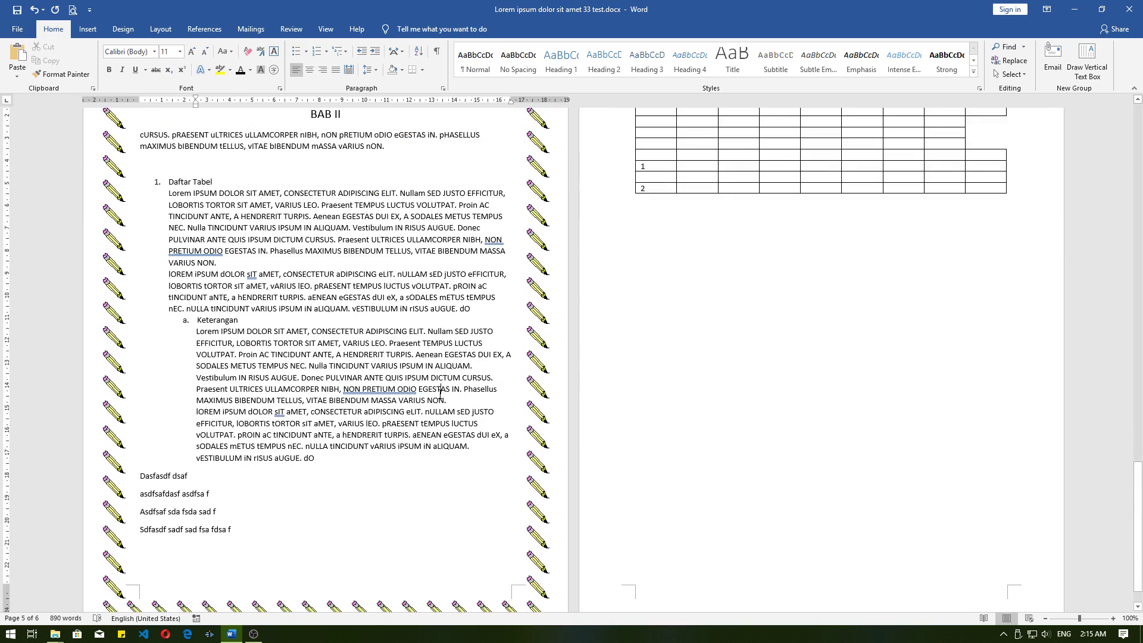
Step: Set the pencil border's Apply to option to This section so the table page is framed too
{"action": "left_click", "coordinate": [423, 73]}
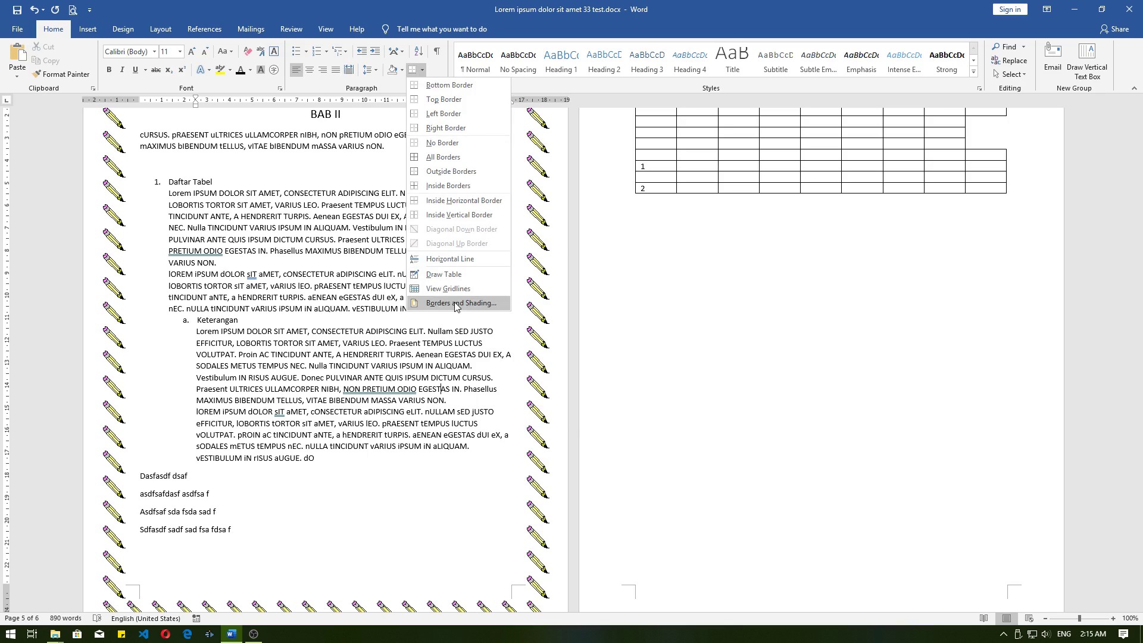
{"action": "left_click", "coordinate": [457, 304]}
{"action": "left_click", "coordinate": [476, 210]}
{"action": "left_click", "coordinate": [684, 375]}
{"action": "left_click", "coordinate": [675, 395]}
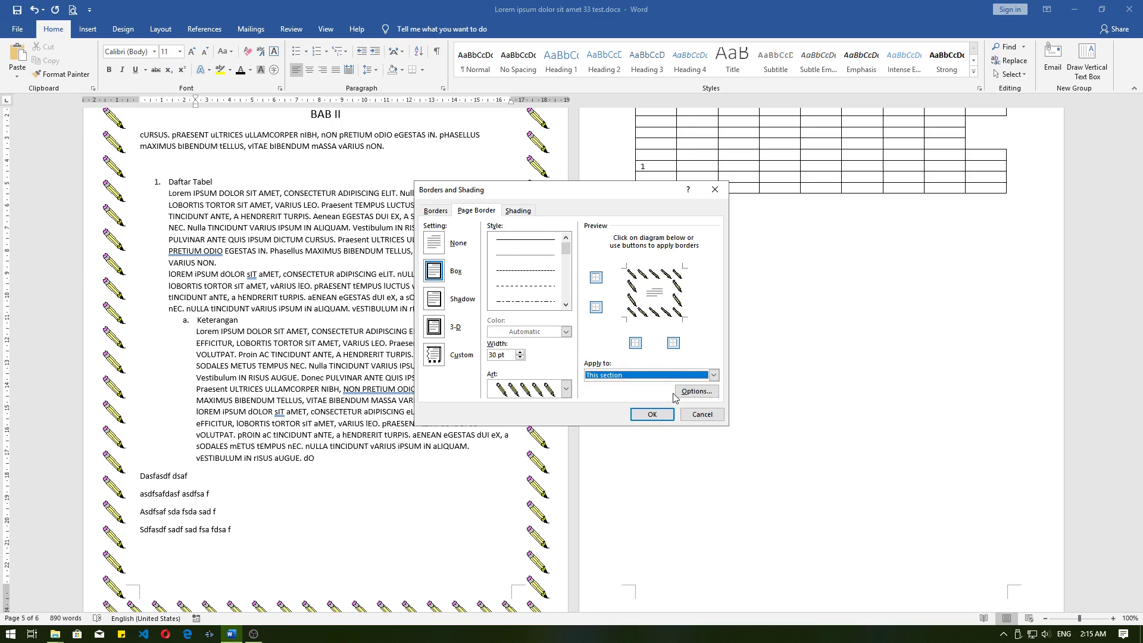
{"action": "left_click", "coordinate": [652, 415]}
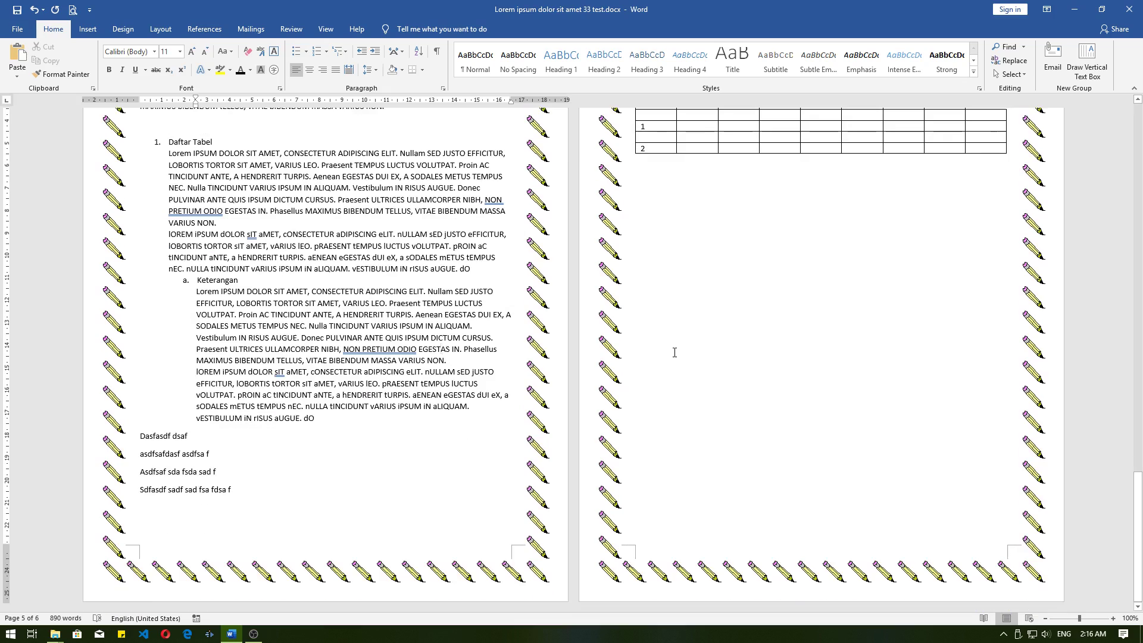
{"action": "scroll", "coordinate": [673, 351], "scroll_direction": "up", "scroll_amount": 3}
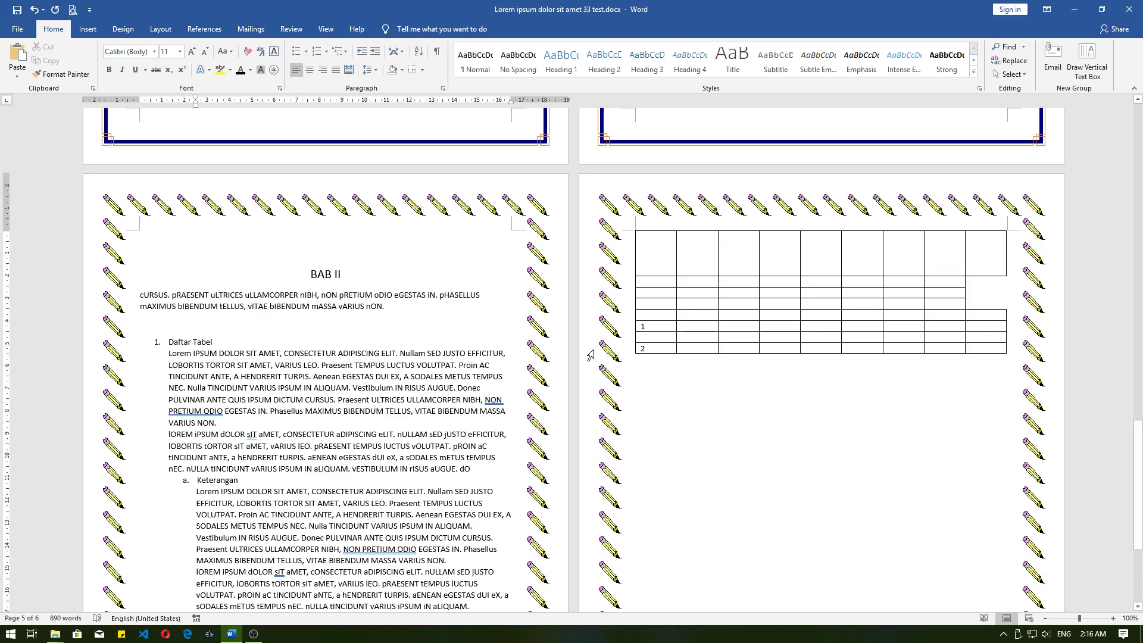
{"action": "left_click", "coordinate": [422, 70]}
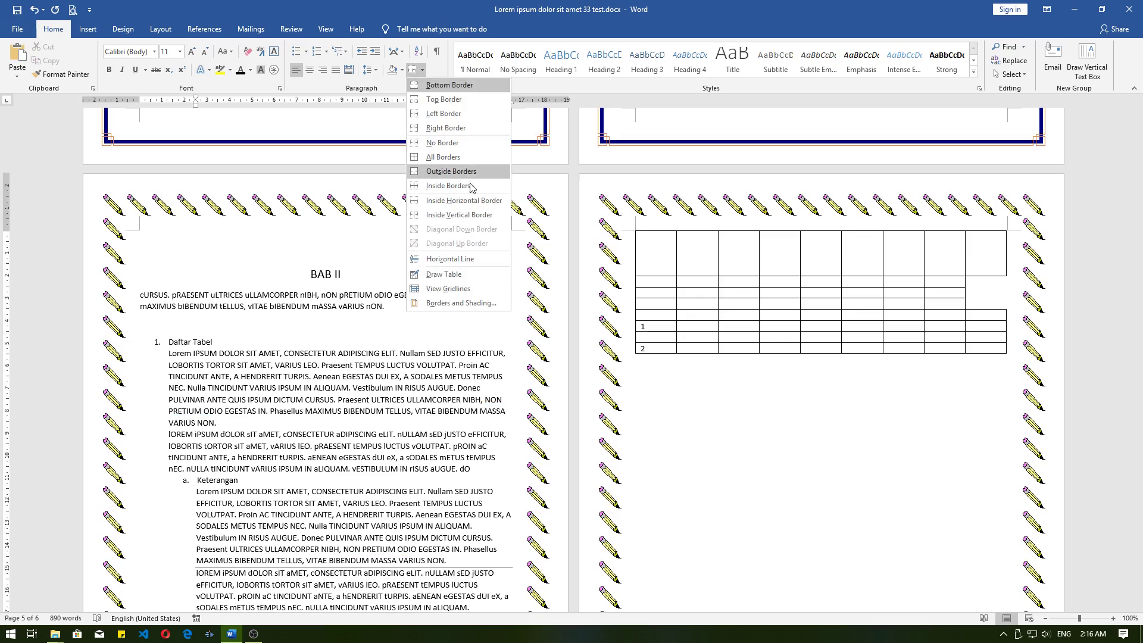
Step: Change the pencil border to 'This section - All except first page', leaving BAB II unbordered
{"action": "left_click", "coordinate": [478, 303]}
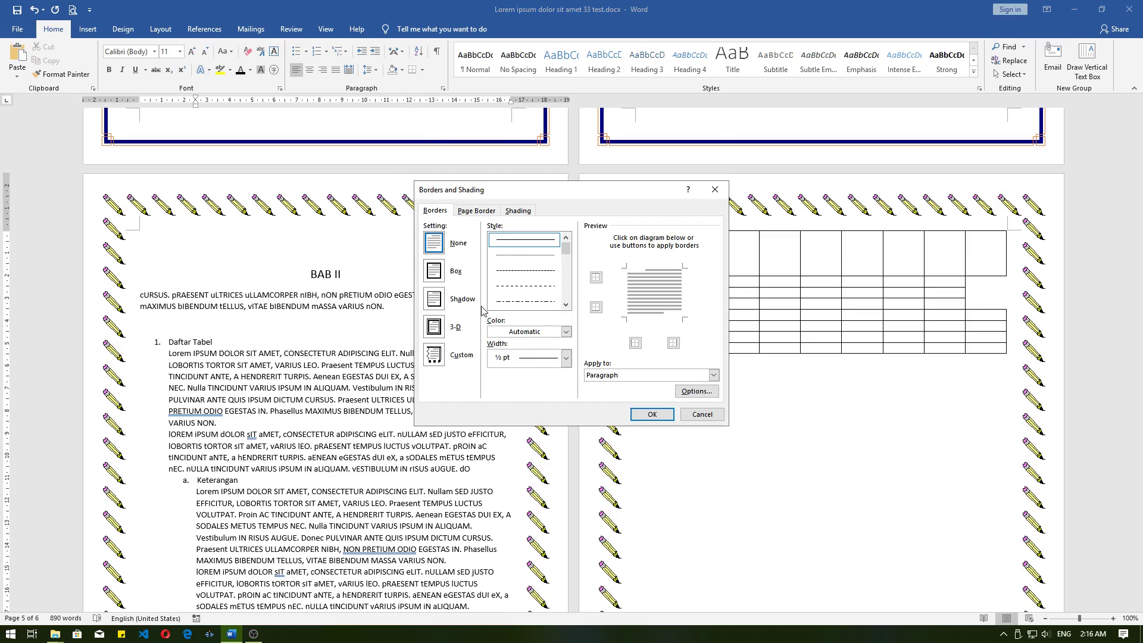
{"action": "left_click", "coordinate": [492, 212]}
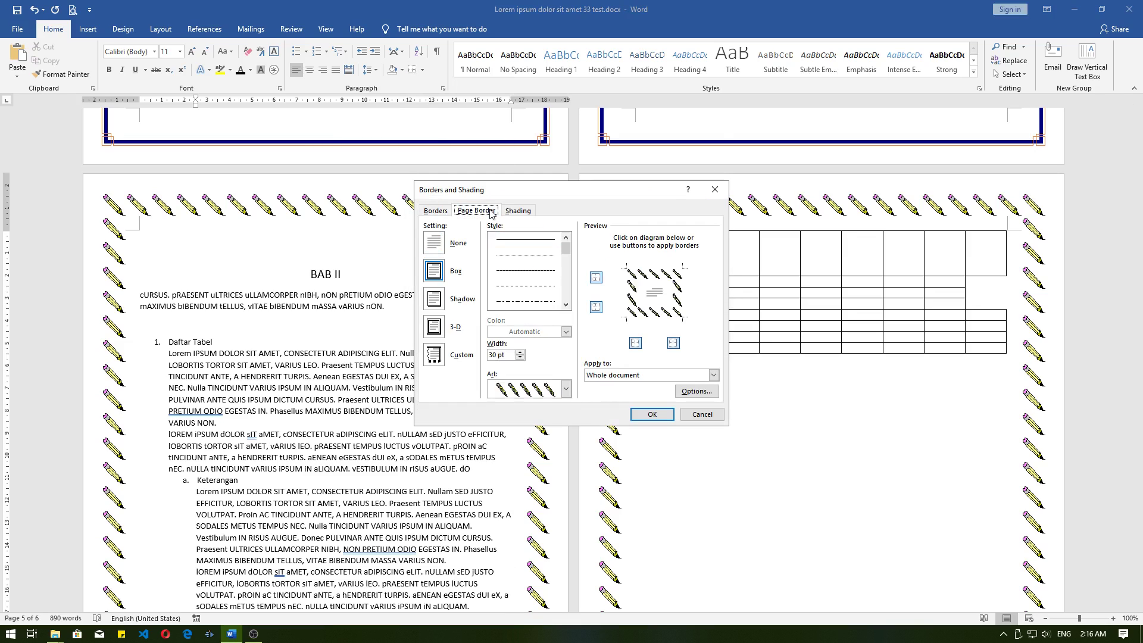
{"action": "left_click", "coordinate": [605, 375]}
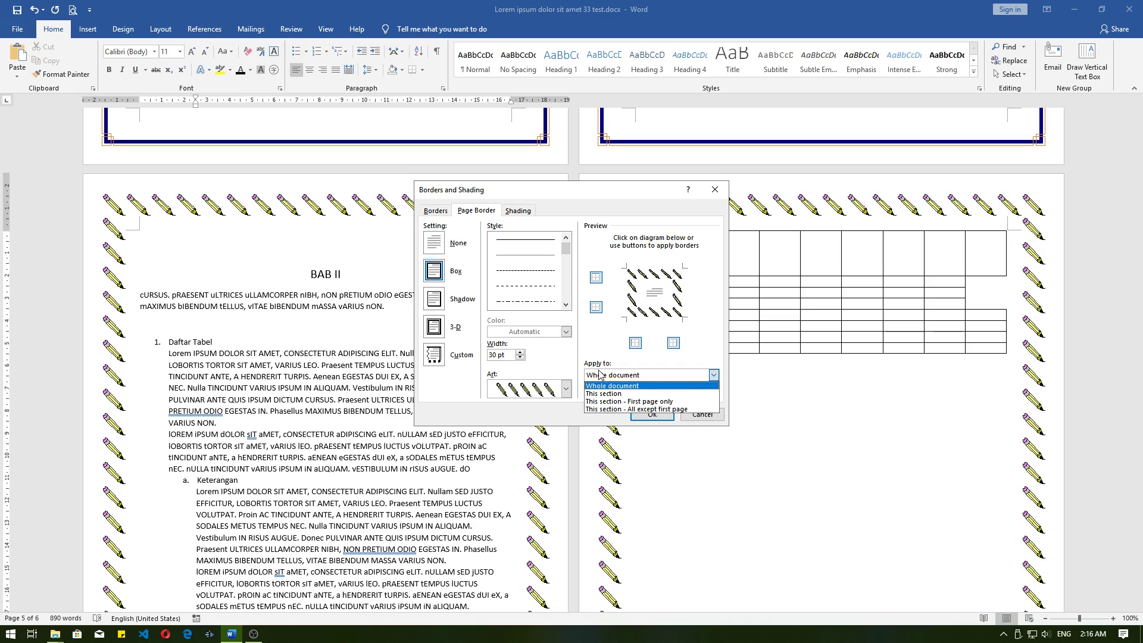
{"action": "left_click", "coordinate": [638, 411]}
{"action": "left_click", "coordinate": [649, 415]}
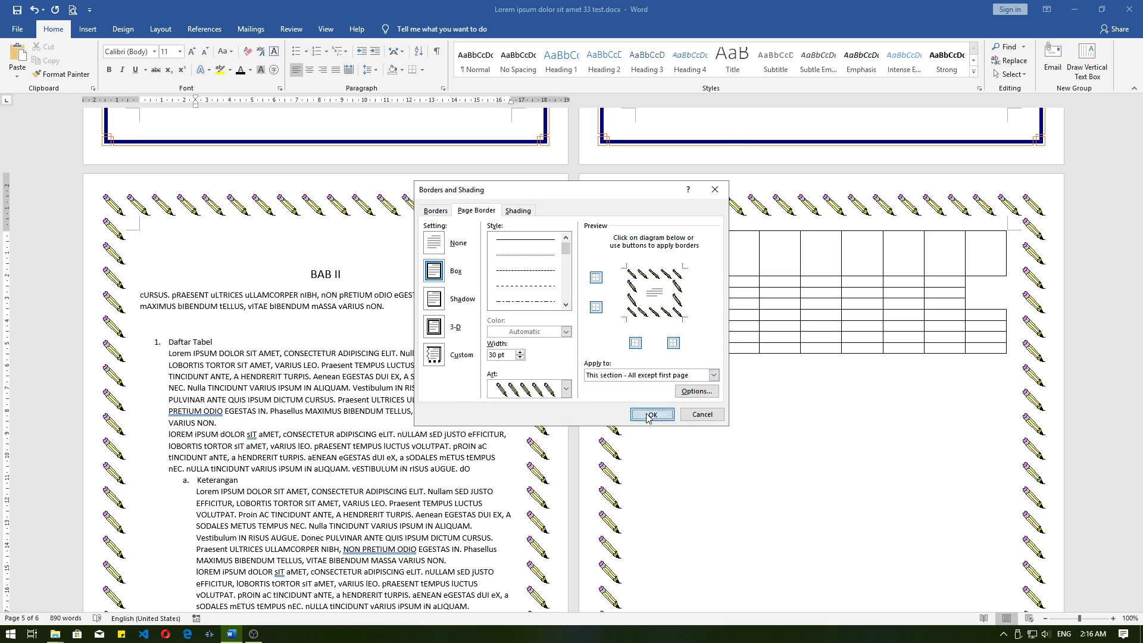
{"action": "scroll", "coordinate": [685, 414], "scroll_direction": "down", "scroll_amount": 2}
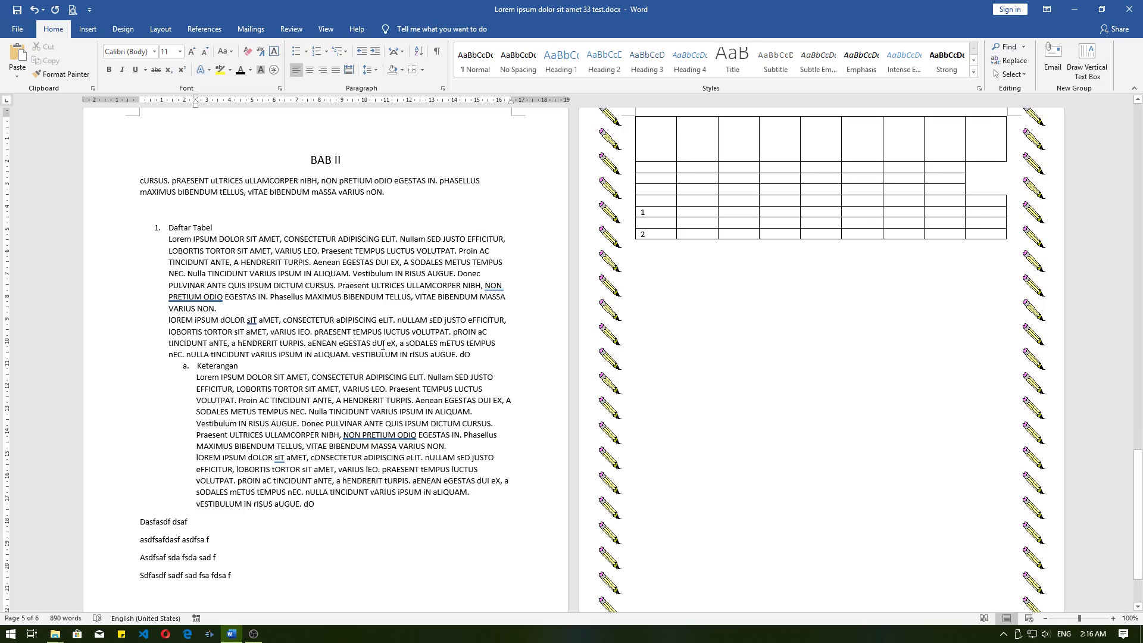
Step: Set the pencil-art page border's Apply to option to Whole document so every page, including BAB II, is framed
{"action": "left_click", "coordinate": [422, 70]}
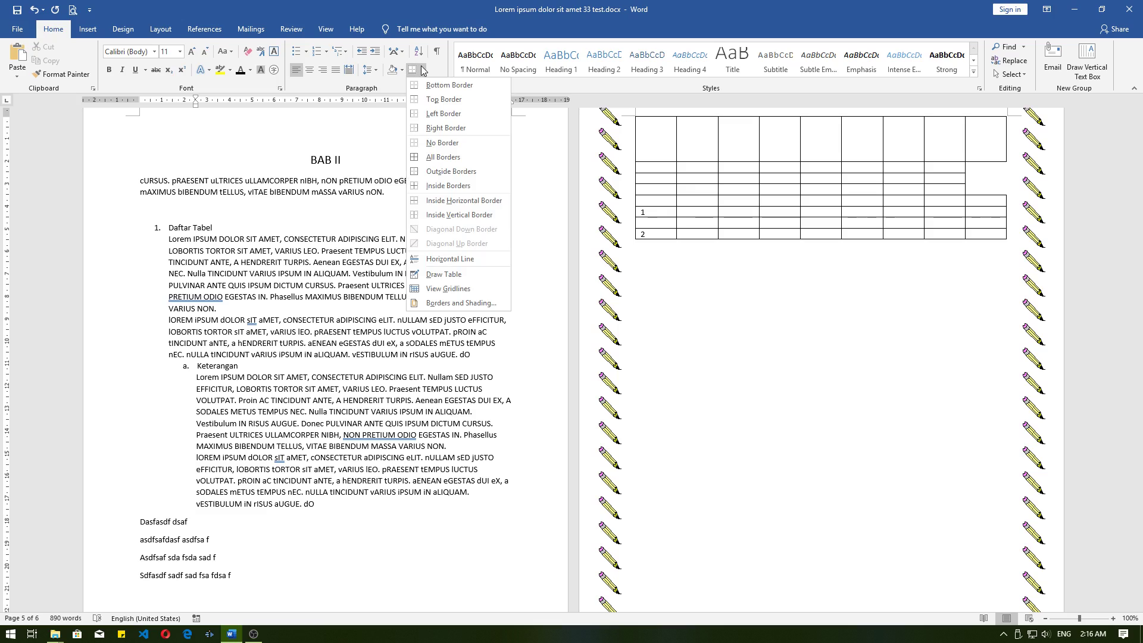
{"action": "left_click", "coordinate": [473, 302]}
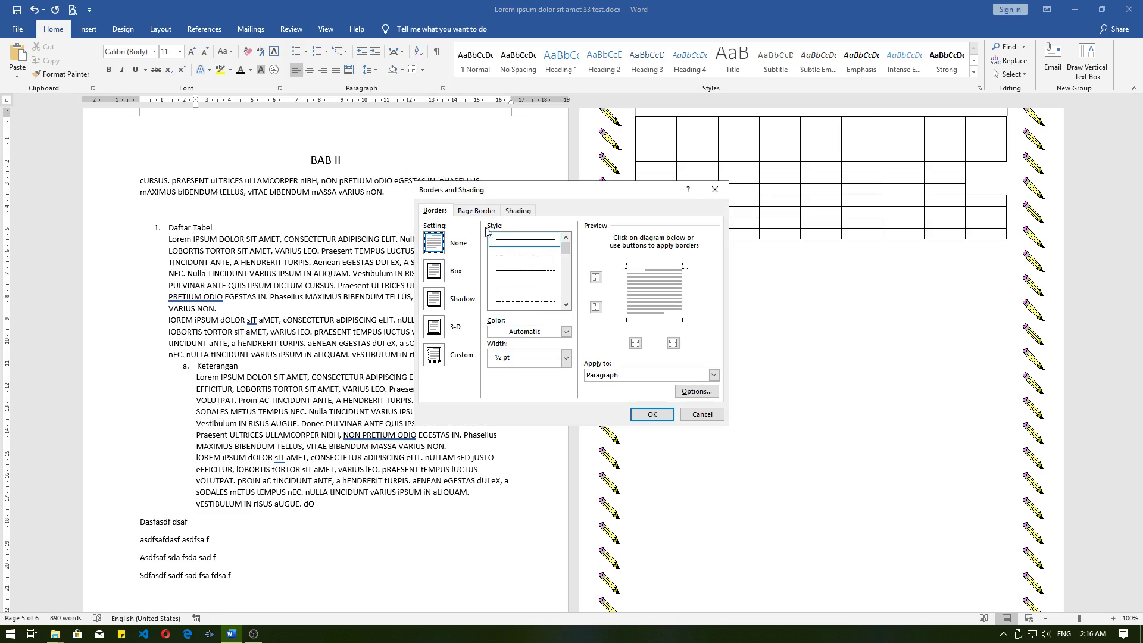
{"action": "left_click", "coordinate": [477, 210]}
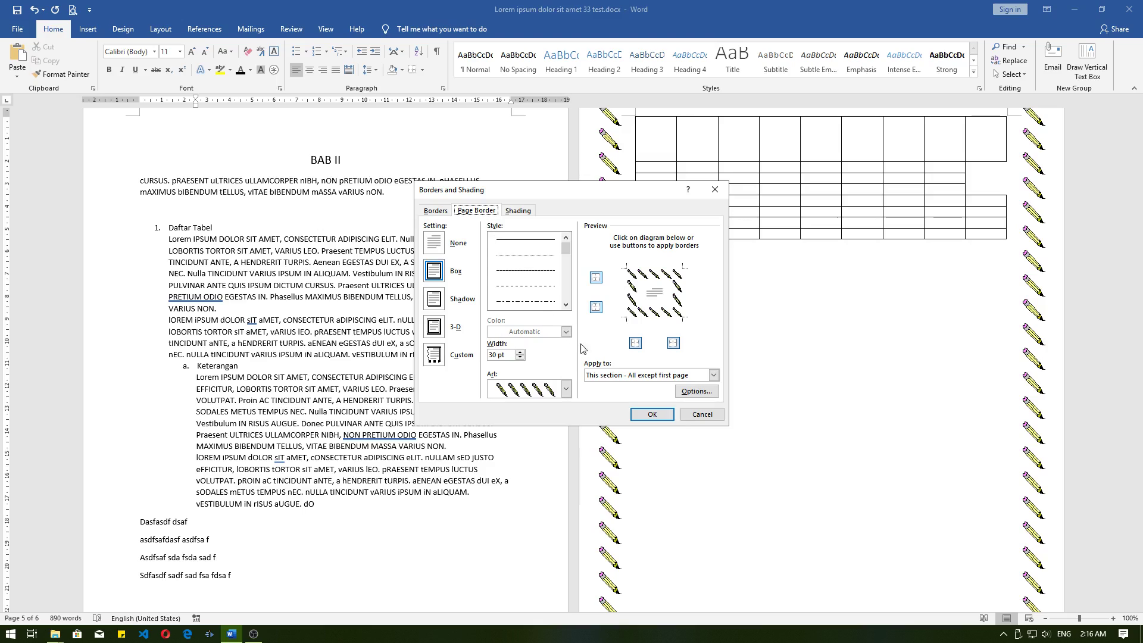
{"action": "left_click", "coordinate": [616, 375]}
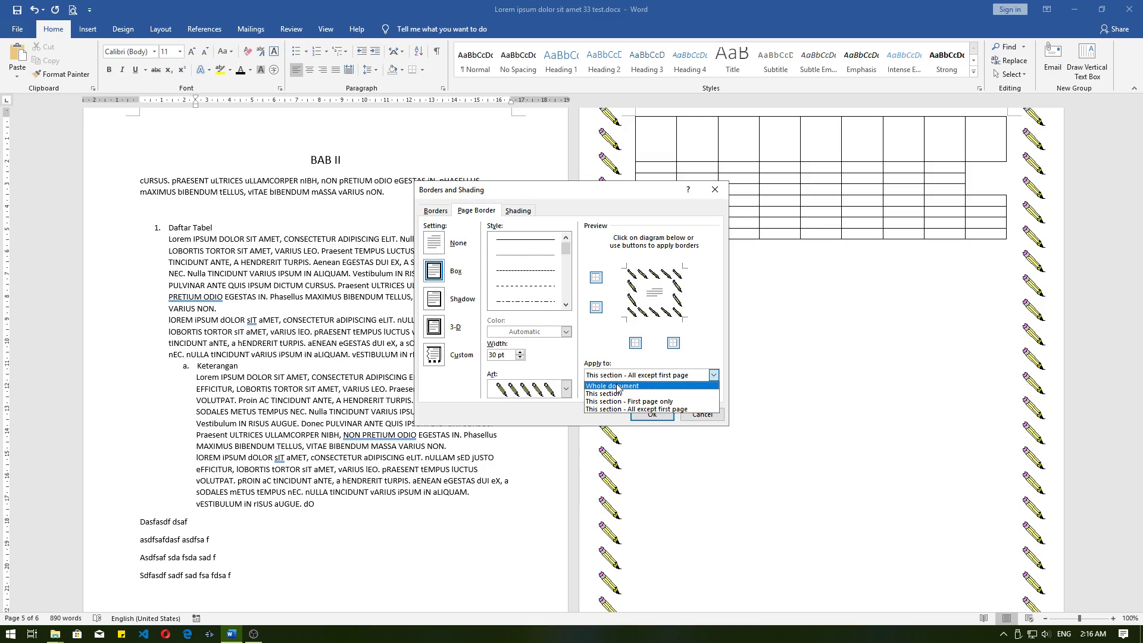
{"action": "left_click", "coordinate": [618, 386]}
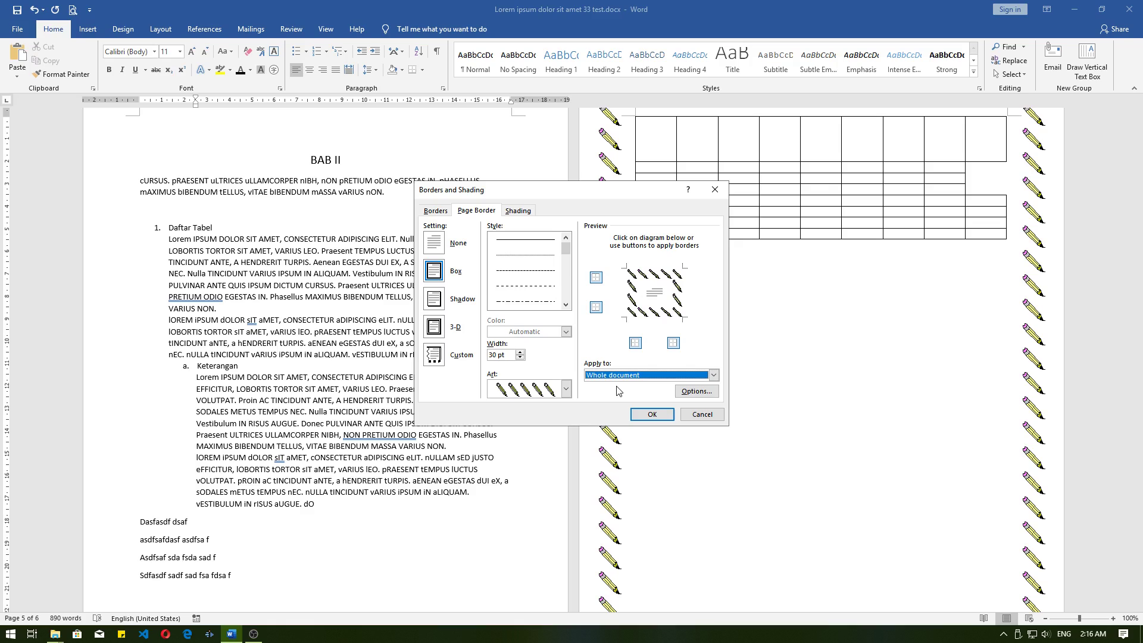
{"action": "left_click", "coordinate": [652, 415]}
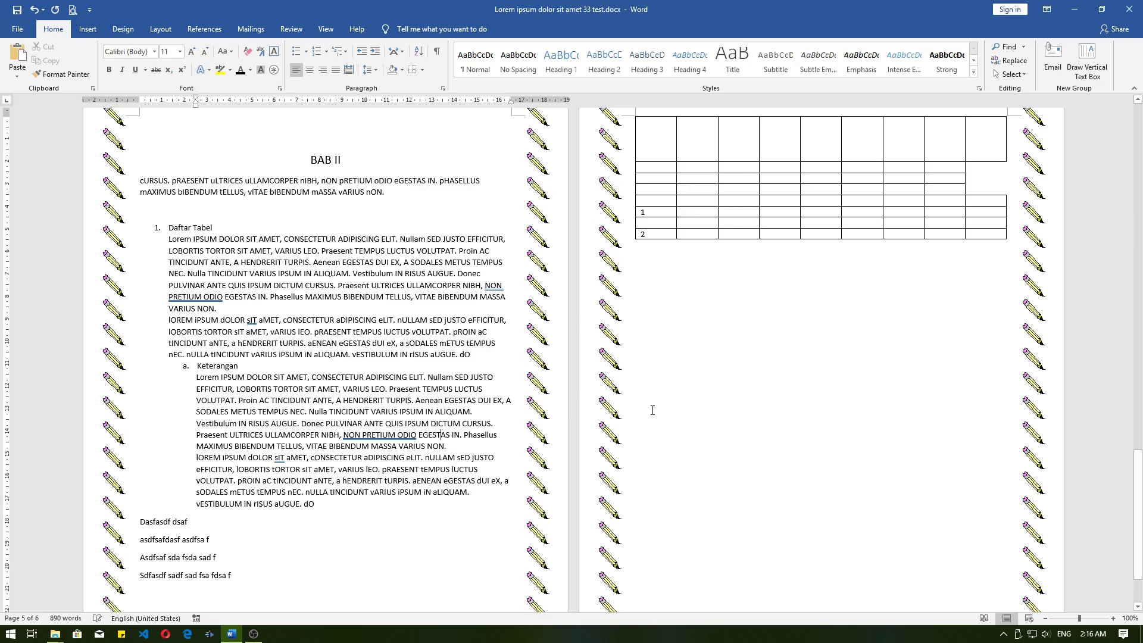
{"action": "scroll", "coordinate": [652, 405], "scroll_direction": "up", "scroll_amount": 10}
{"action": "scroll", "coordinate": [653, 400], "scroll_direction": "up", "scroll_amount": 15}
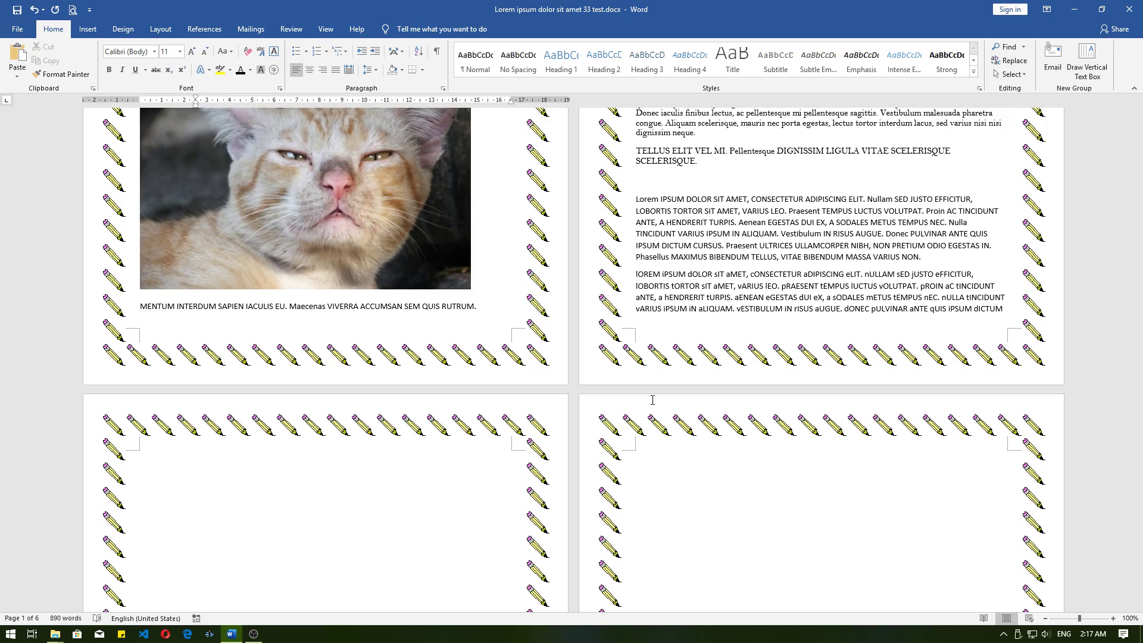
{"action": "scroll", "coordinate": [1076, 318], "scroll_direction": "up", "scroll_amount": 6}
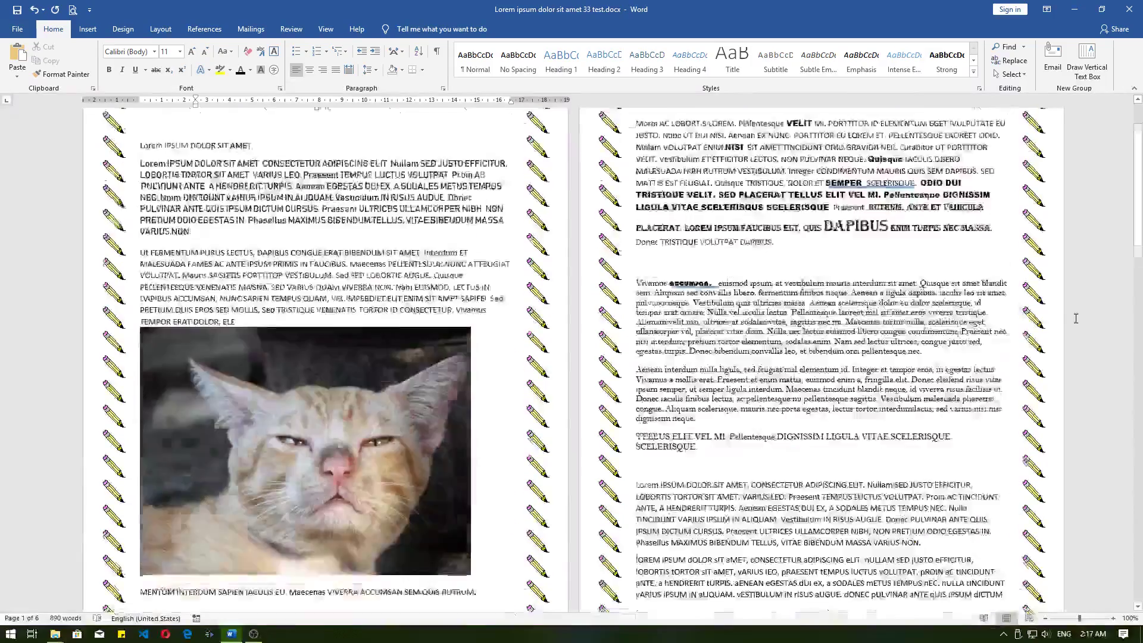
{"action": "scroll", "coordinate": [1076, 319], "scroll_direction": "down", "scroll_amount": 12}
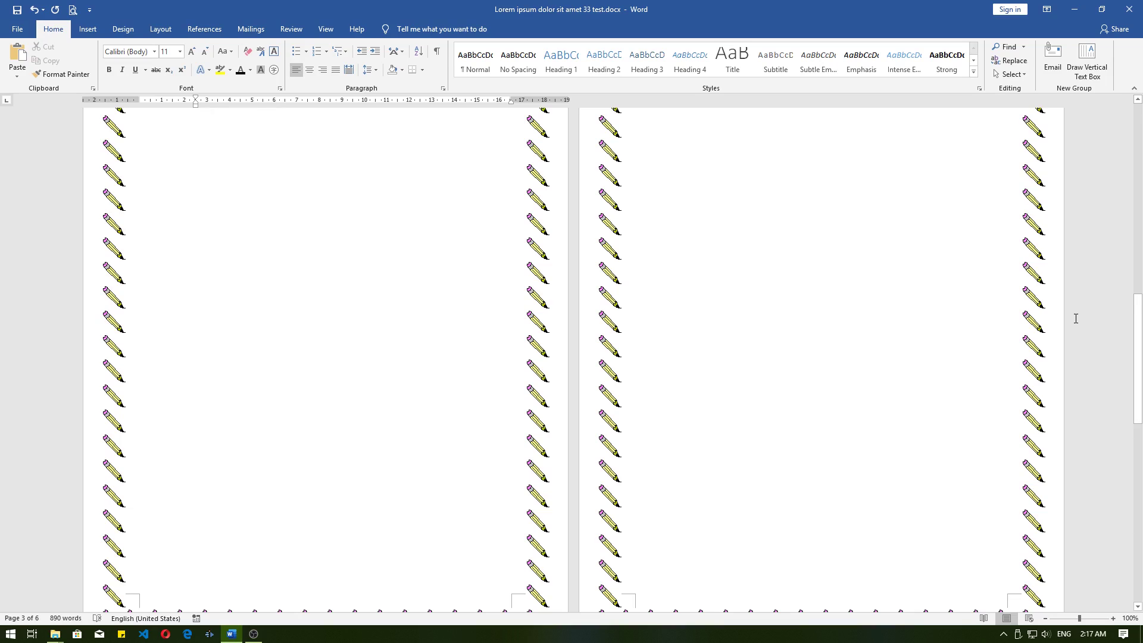
{"action": "scroll", "coordinate": [1075, 318], "scroll_direction": "up", "scroll_amount": 10}
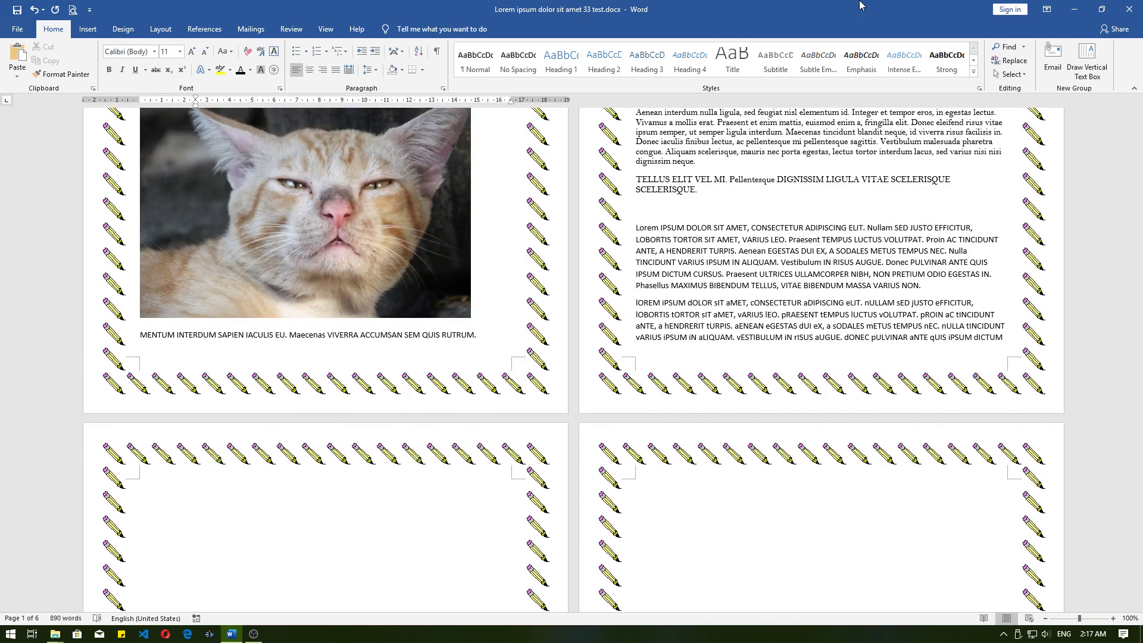
{"action": "scroll", "coordinate": [671, 179], "scroll_direction": "up", "scroll_amount": 7}
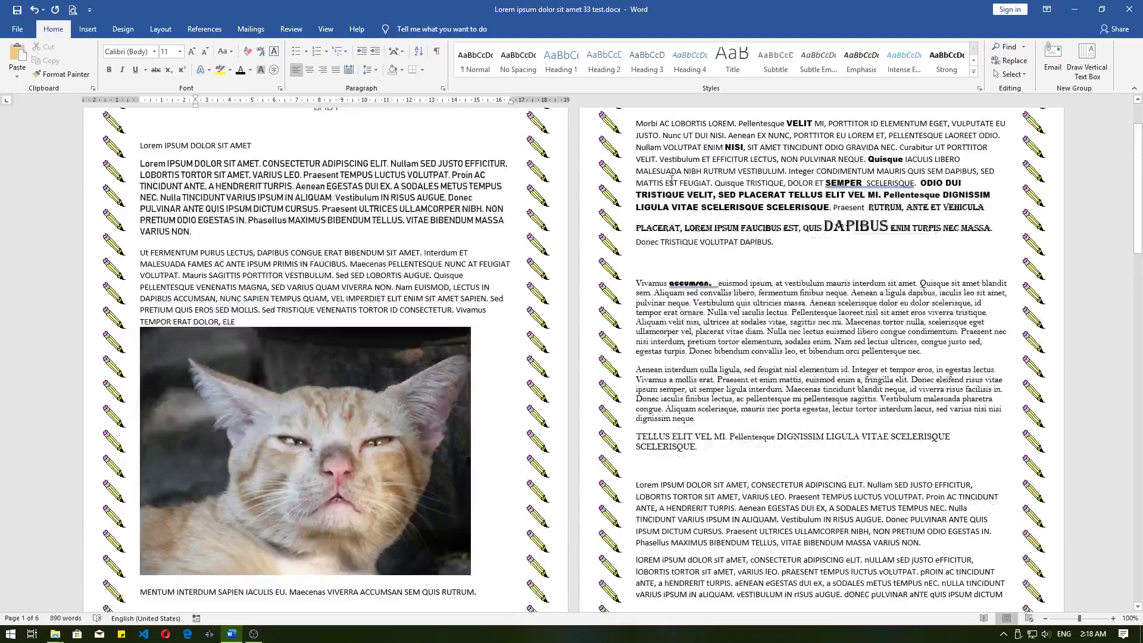